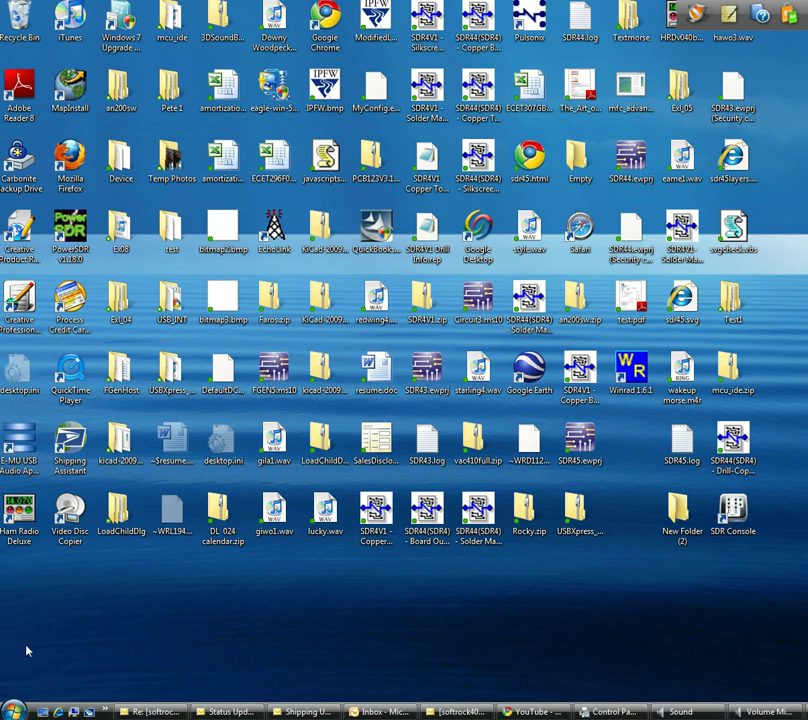
Launch Winrad 1.6.1 from the installed programs.
{"action": "left_click", "coordinate": [12, 709]}
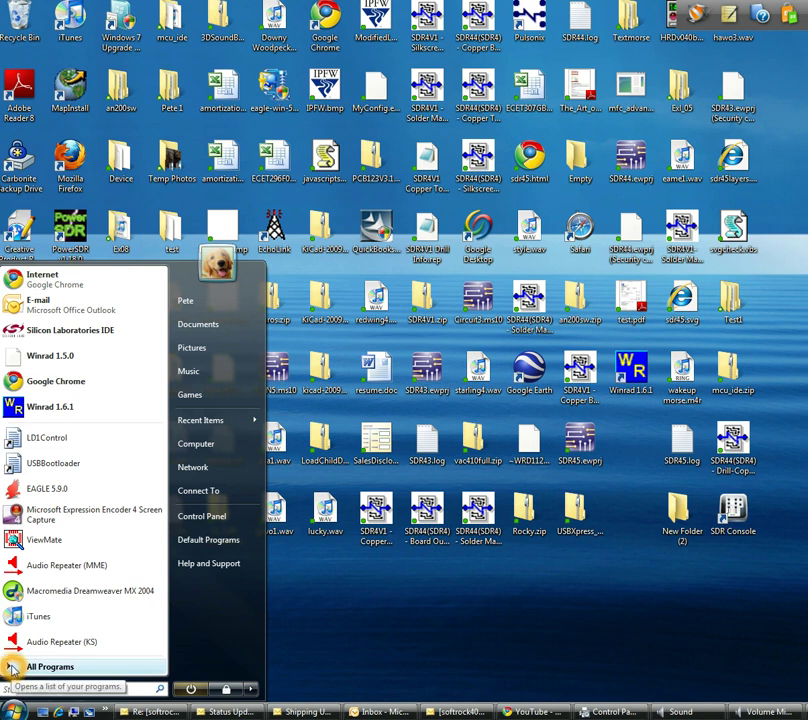
{"action": "left_click", "coordinate": [12, 667]}
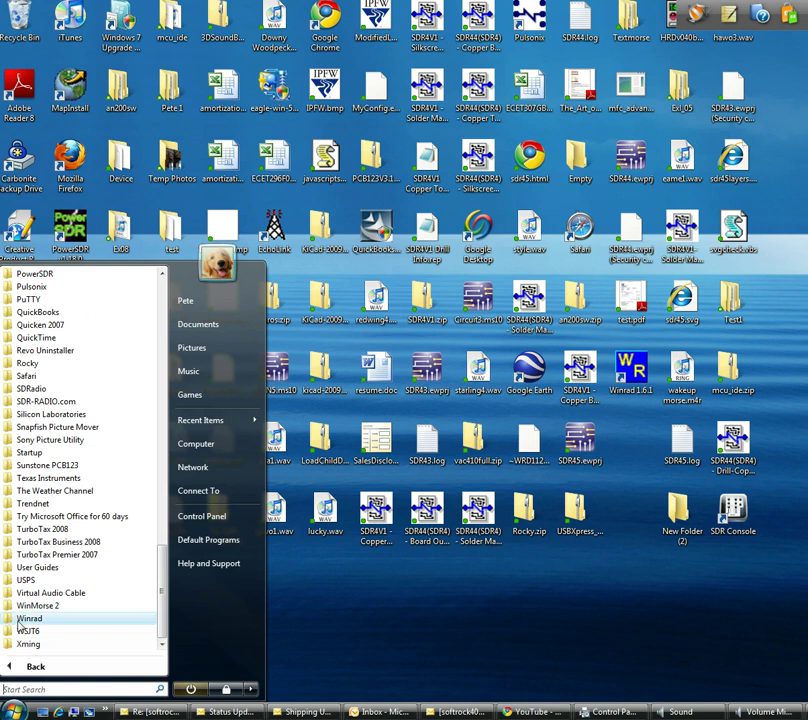
{"action": "left_click", "coordinate": [9, 618]}
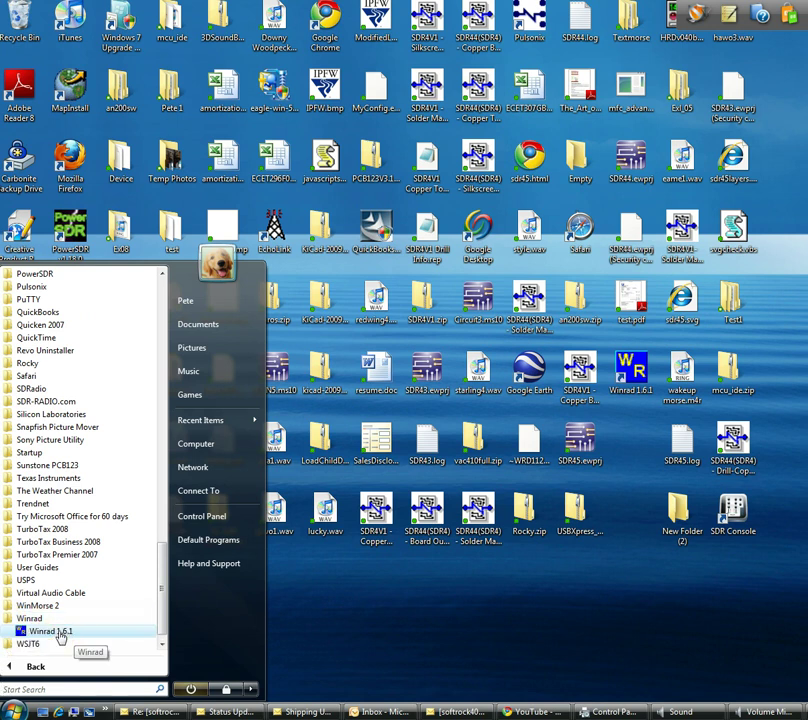
{"action": "left_click", "coordinate": [60, 632]}
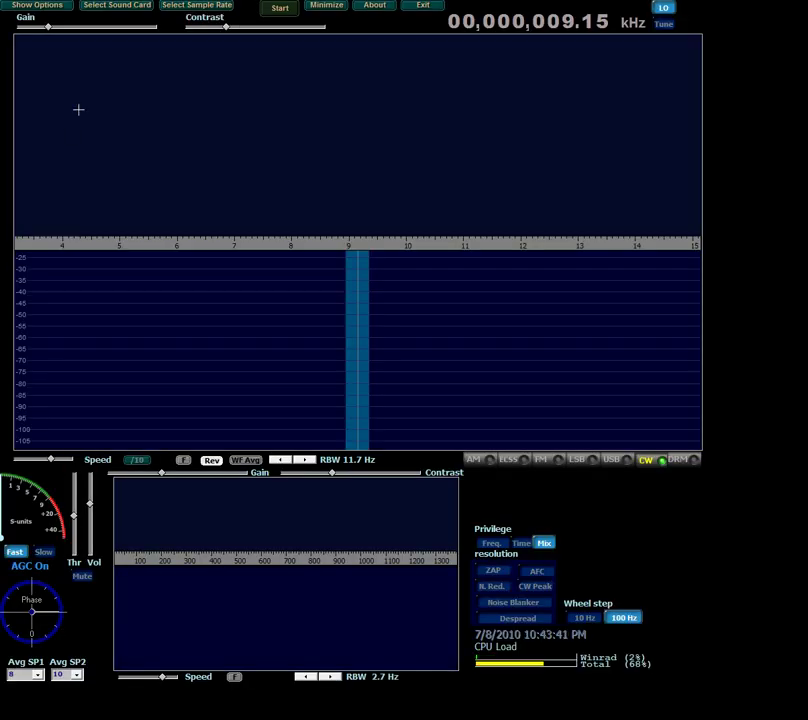
{"action": "left_click", "coordinate": [82, 79]}
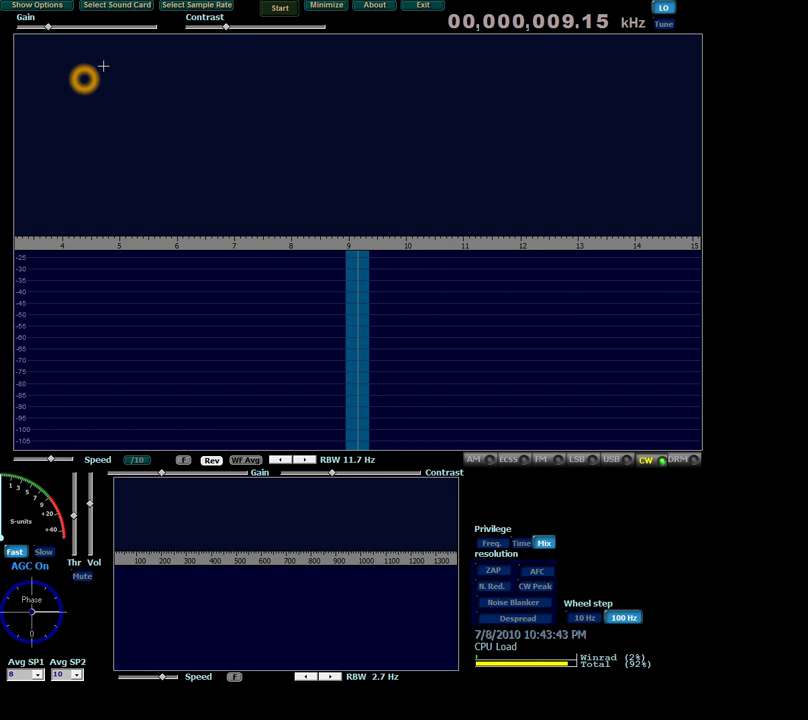
{"action": "left_click", "coordinate": [104, 67]}
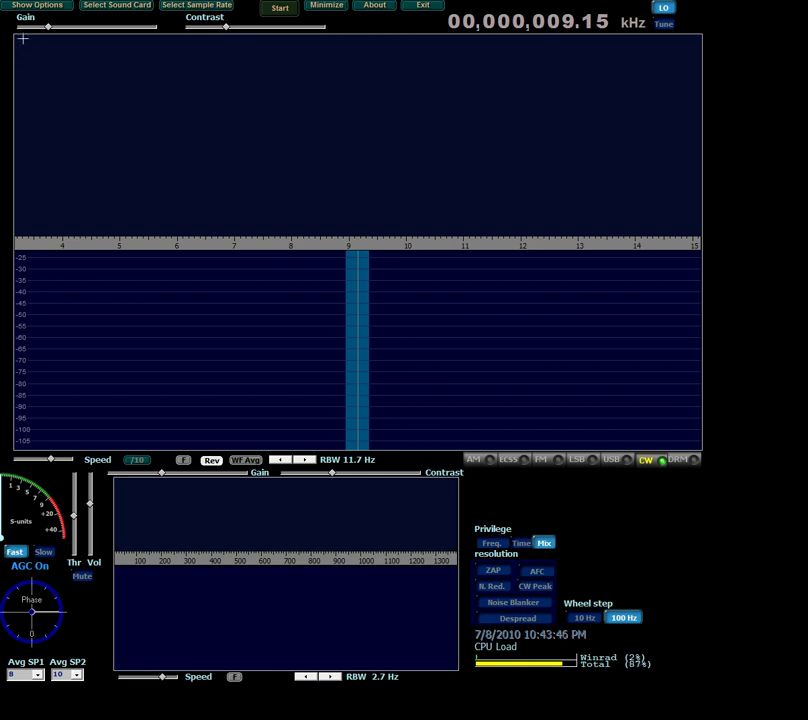
Select LD1 as the radio's input source and accept ar5w2 as the device.
{"action": "left_click", "coordinate": [42, 9]}
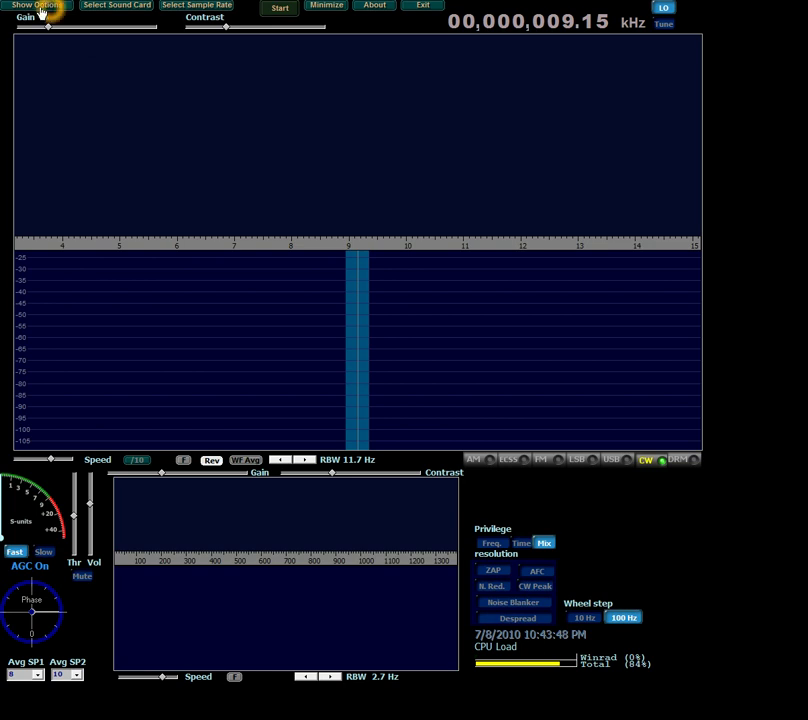
{"action": "left_click", "coordinate": [33, 8]}
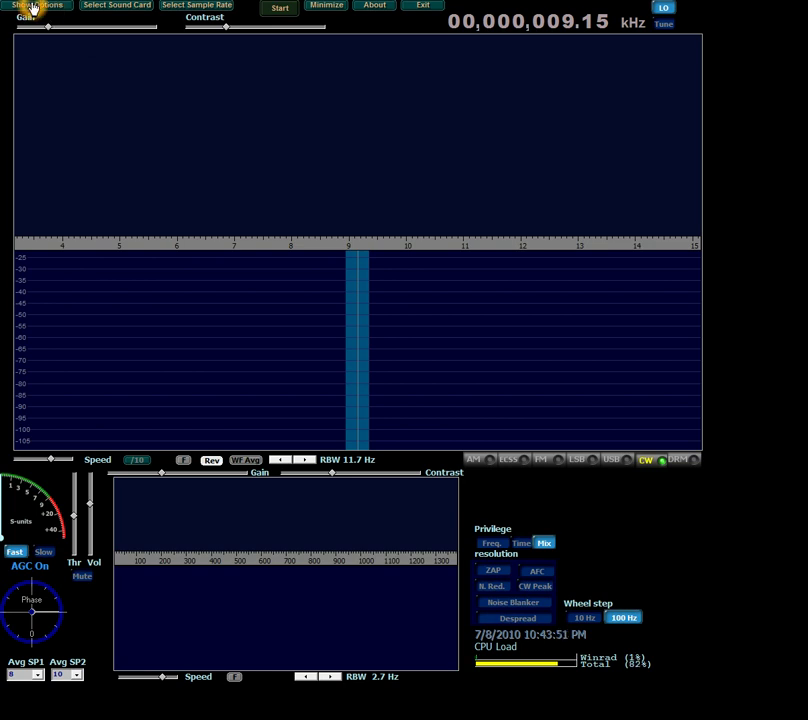
{"action": "left_click", "coordinate": [37, 9]}
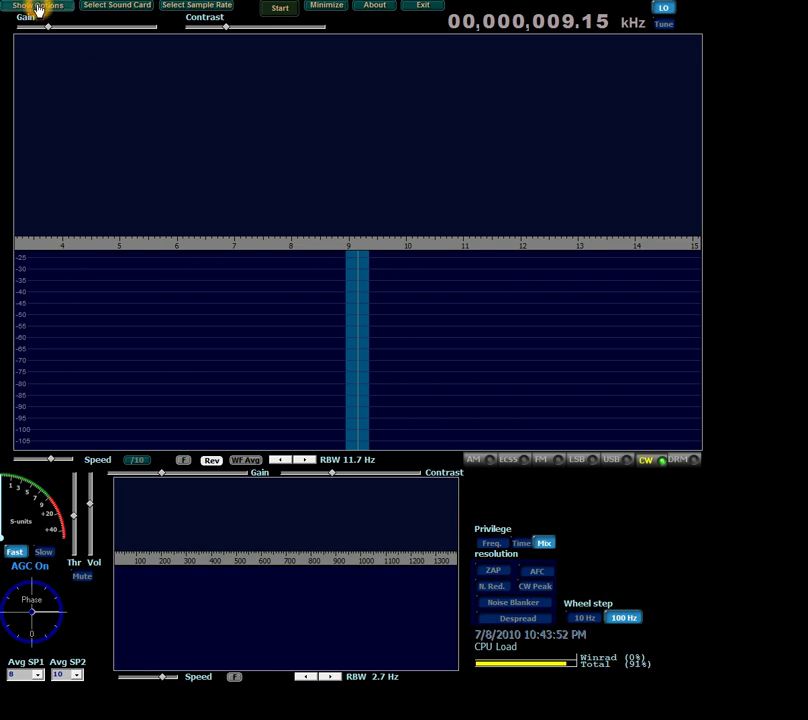
{"action": "left_click", "coordinate": [8, 10]}
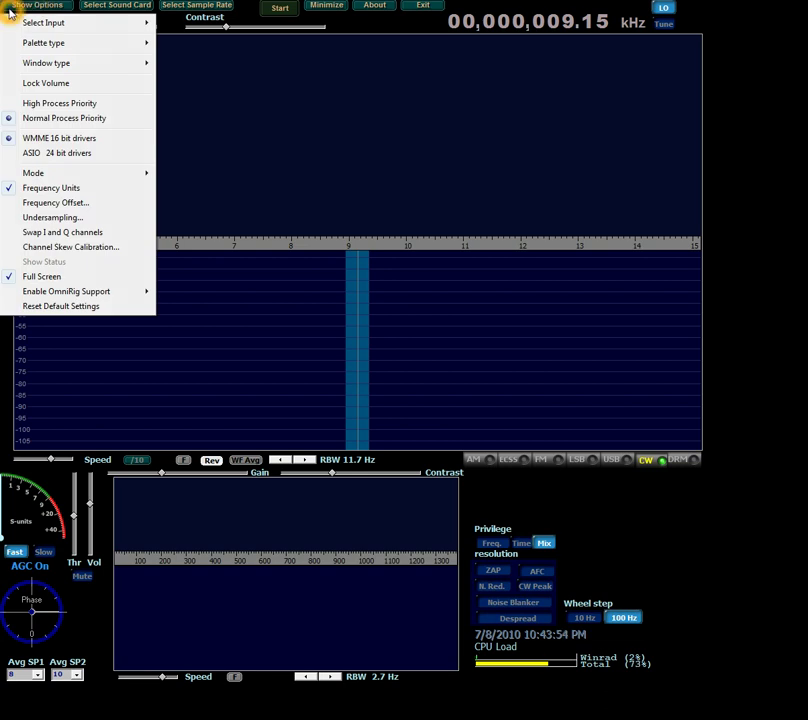
{"action": "left_click", "coordinate": [36, 20]}
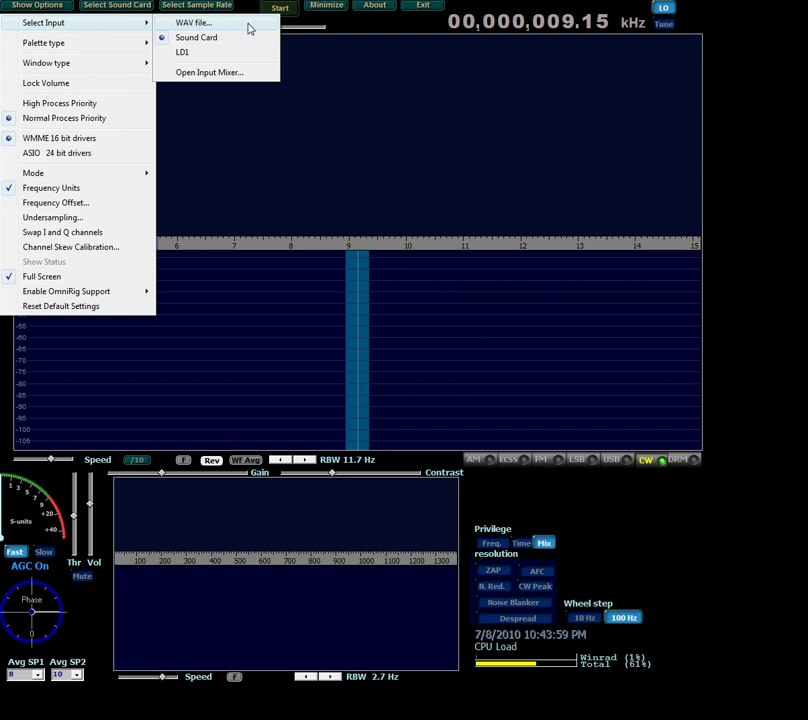
{"action": "left_click", "coordinate": [183, 55]}
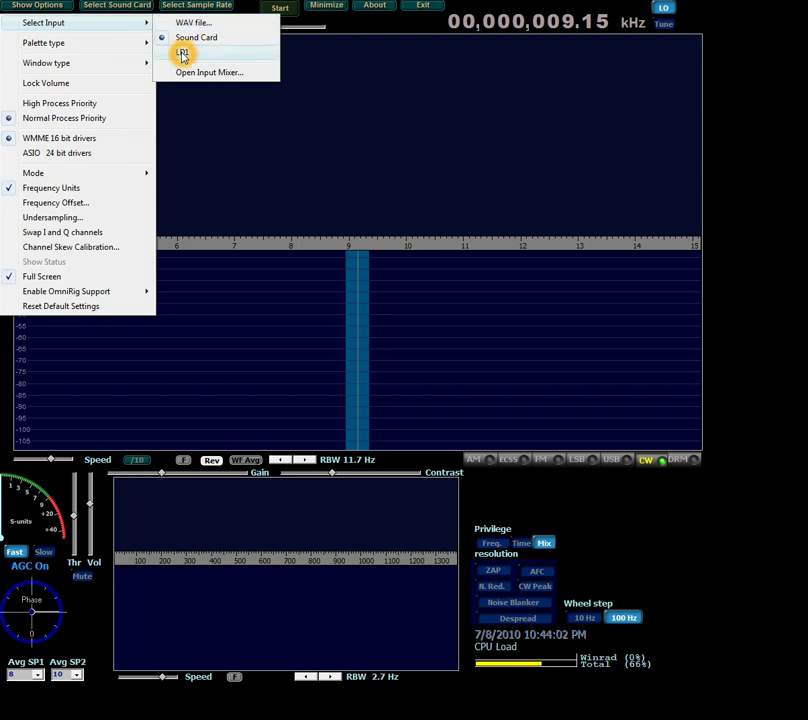
{"action": "left_click", "coordinate": [183, 55]}
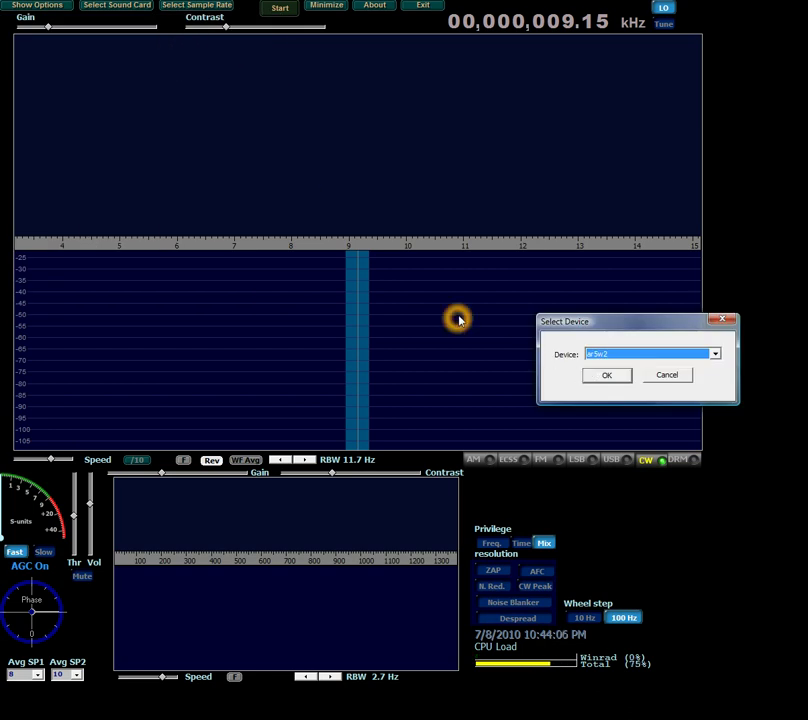
{"action": "left_click", "coordinate": [629, 441]}
{"action": "left_click", "coordinate": [607, 376]}
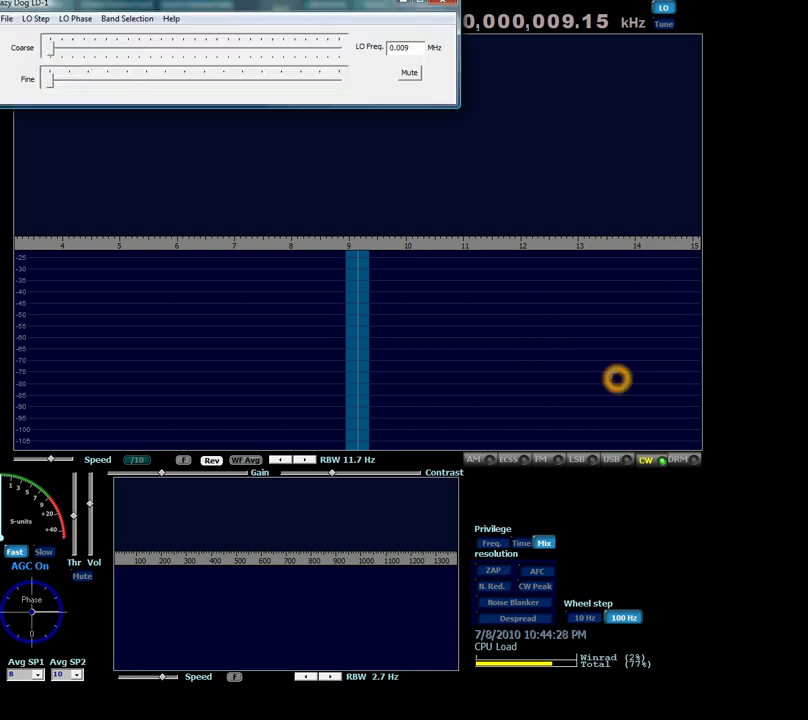
Move the Lazy Dog LD-1 window over the lower spectrum display and tune the LO frequency to 11.14 kHz.
{"action": "left_click", "coordinate": [192, 12]}
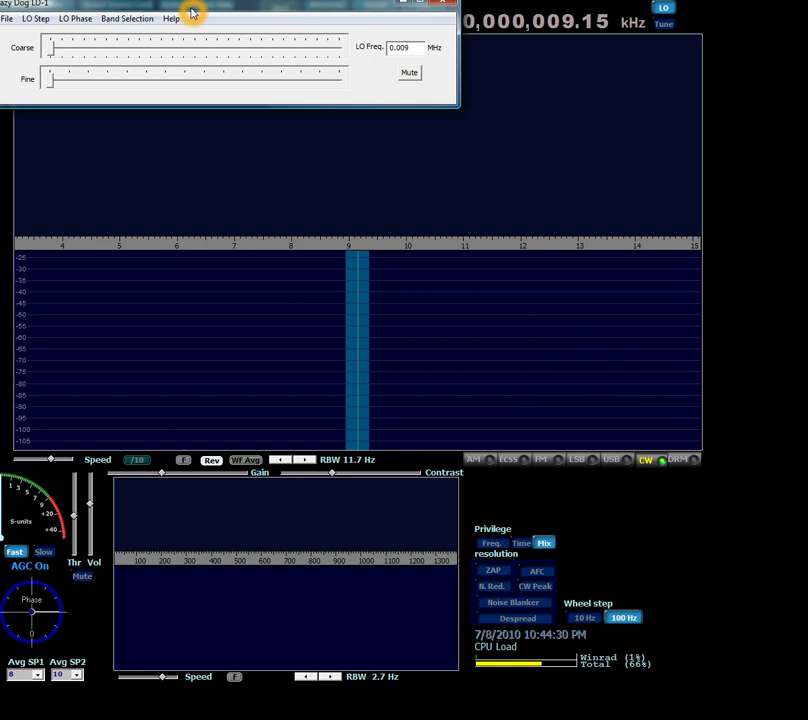
{"action": "left_click_drag", "start_coordinate": [188, 6], "coordinate": [584, 320]}
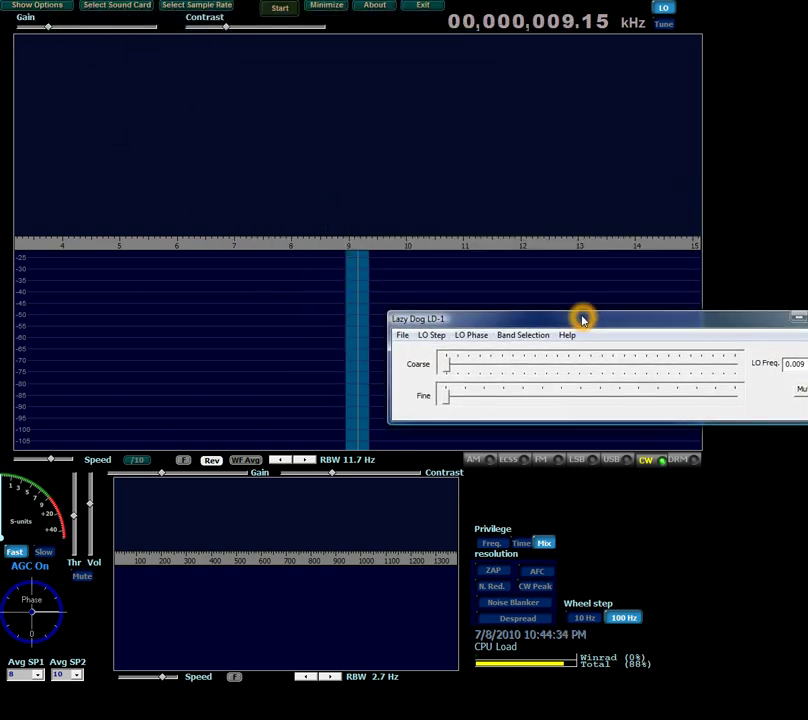
{"action": "left_click", "coordinate": [466, 300]}
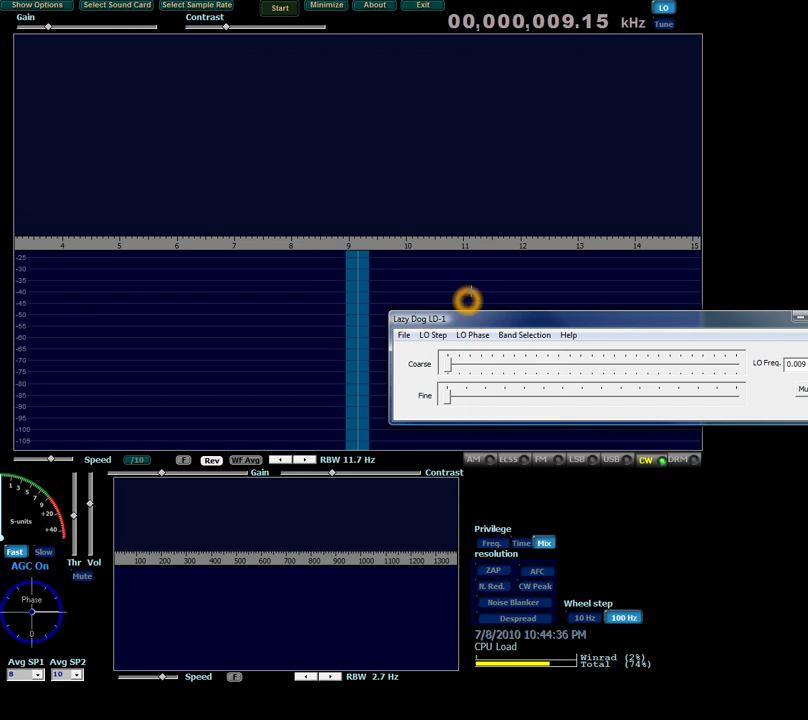
{"action": "left_click", "coordinate": [473, 289]}
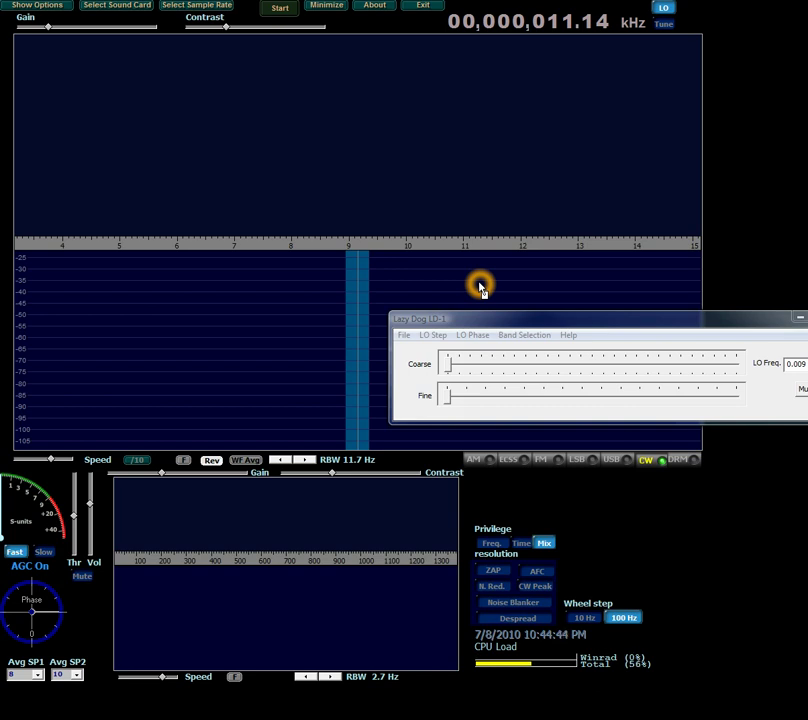
Bring the Lazy Dog LD-1 window back to the front, and tune the LO frequency to 11.48 kHz in the spectrum.
{"action": "key", "text": "alt+Tab"}
{"action": "key", "text": "alt+Tab"}
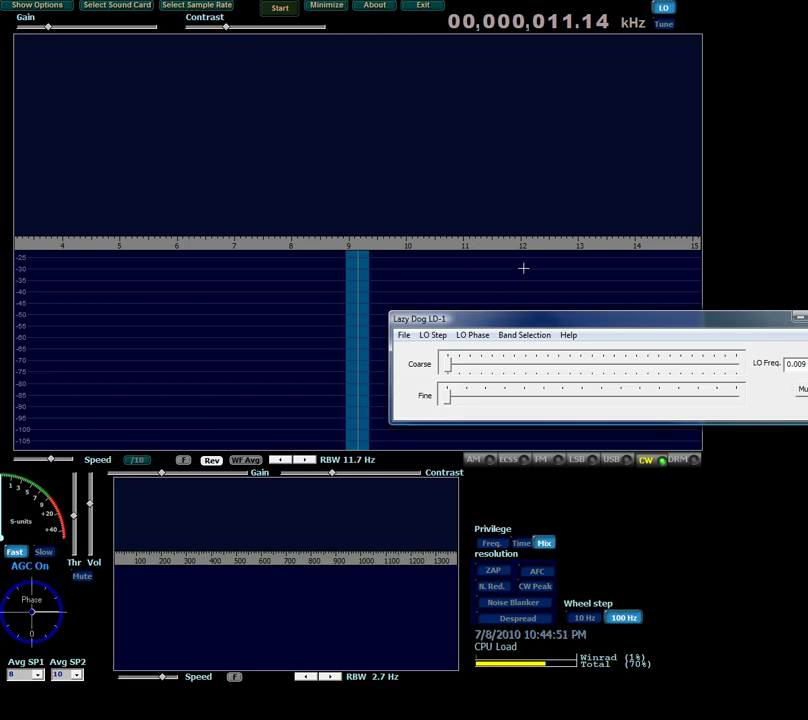
{"action": "left_click", "coordinate": [491, 283]}
{"action": "left_click", "coordinate": [491, 284]}
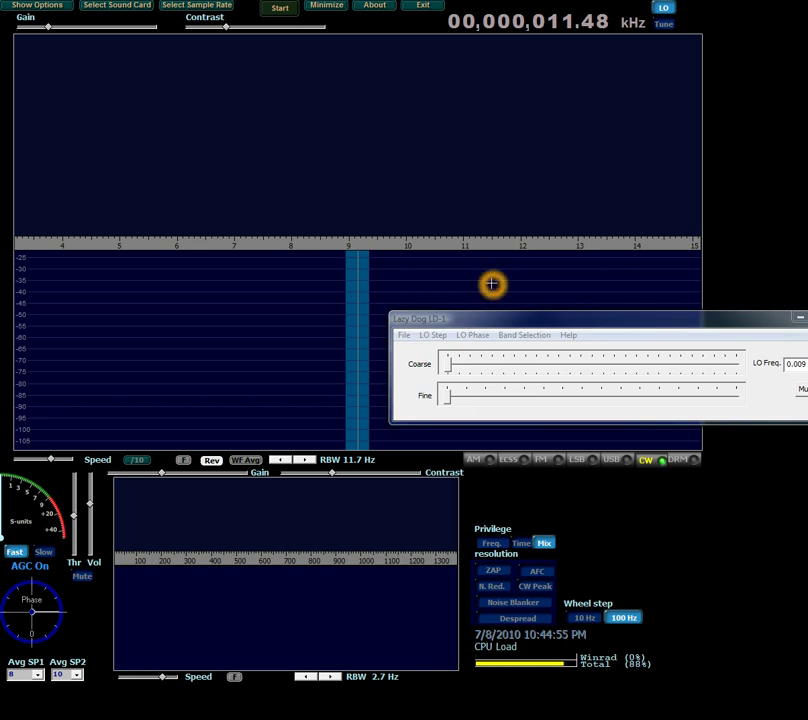
{"action": "left_click", "coordinate": [491, 284]}
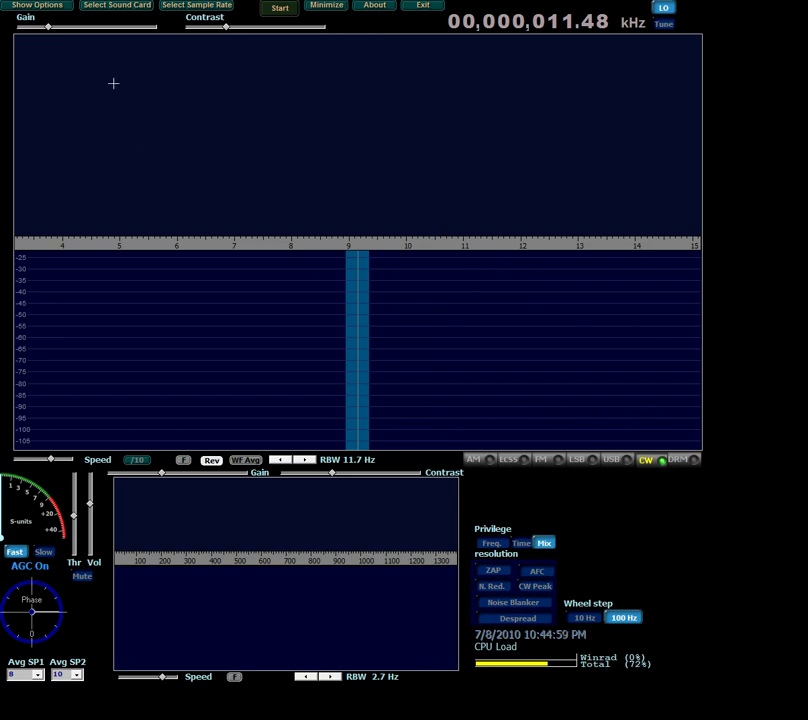
In the sound card selection, choose Internal AUX Jack (E-MU 0202) as the input sound card.
{"action": "left_click", "coordinate": [120, 8]}
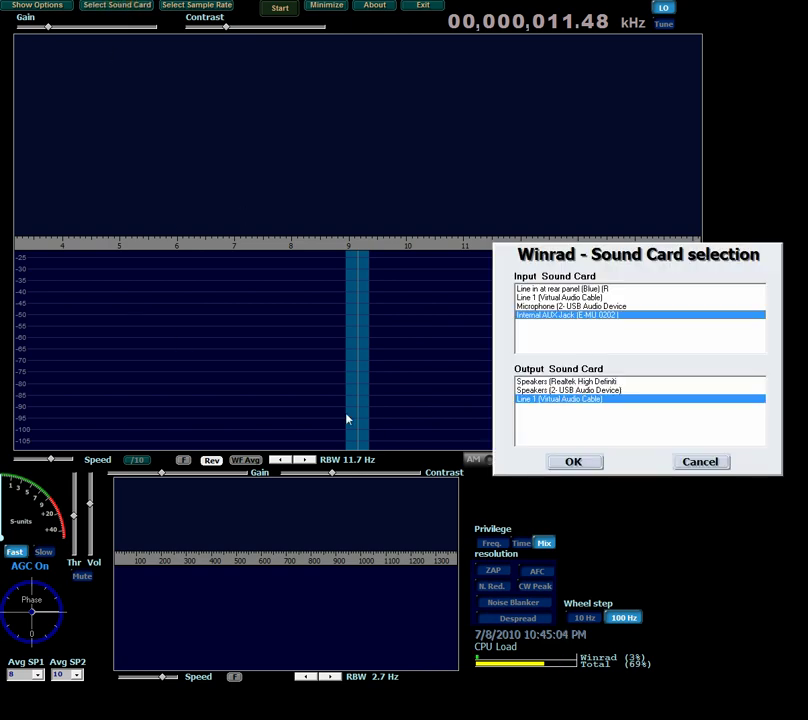
{"action": "left_click", "coordinate": [444, 350]}
{"action": "left_click", "coordinate": [605, 319]}
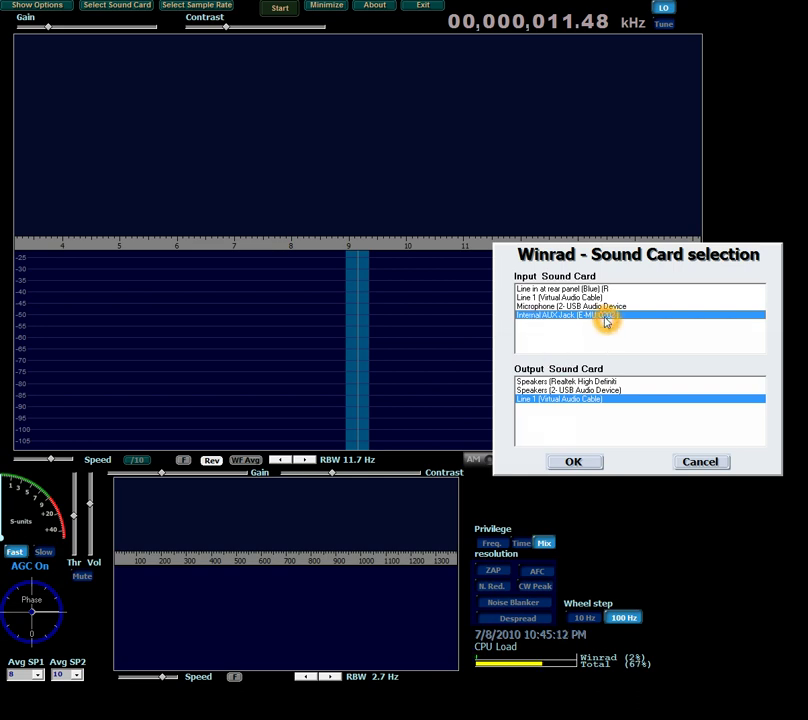
{"action": "left_click", "coordinate": [666, 319]}
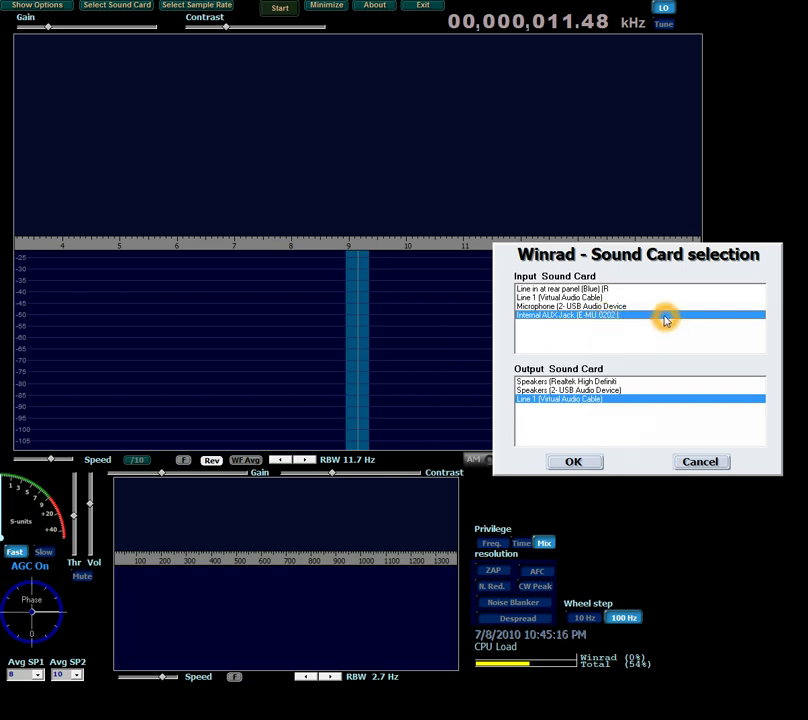
{"action": "left_click", "coordinate": [541, 344]}
{"action": "left_click", "coordinate": [536, 342]}
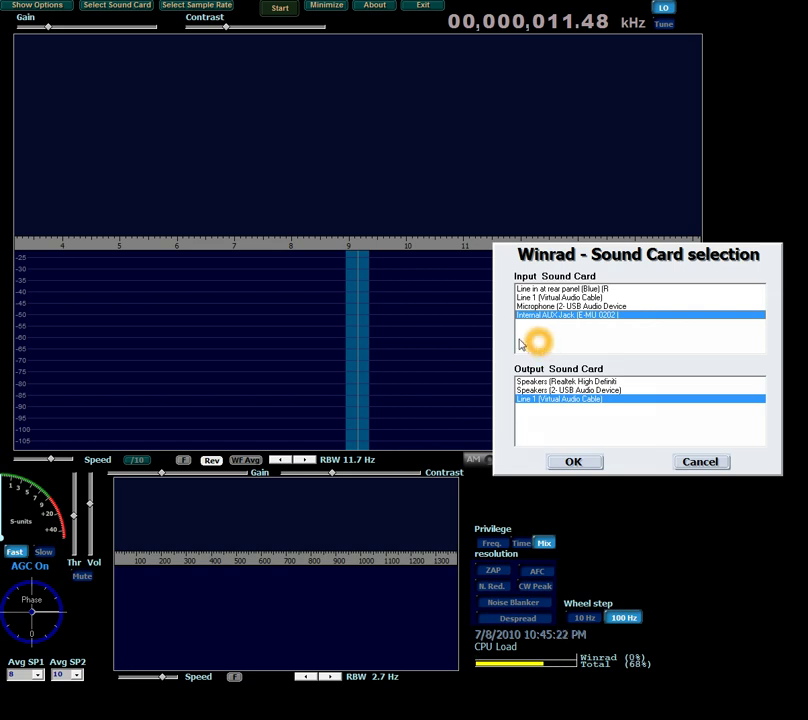
{"action": "left_click", "coordinate": [521, 340]}
{"action": "left_click", "coordinate": [565, 337]}
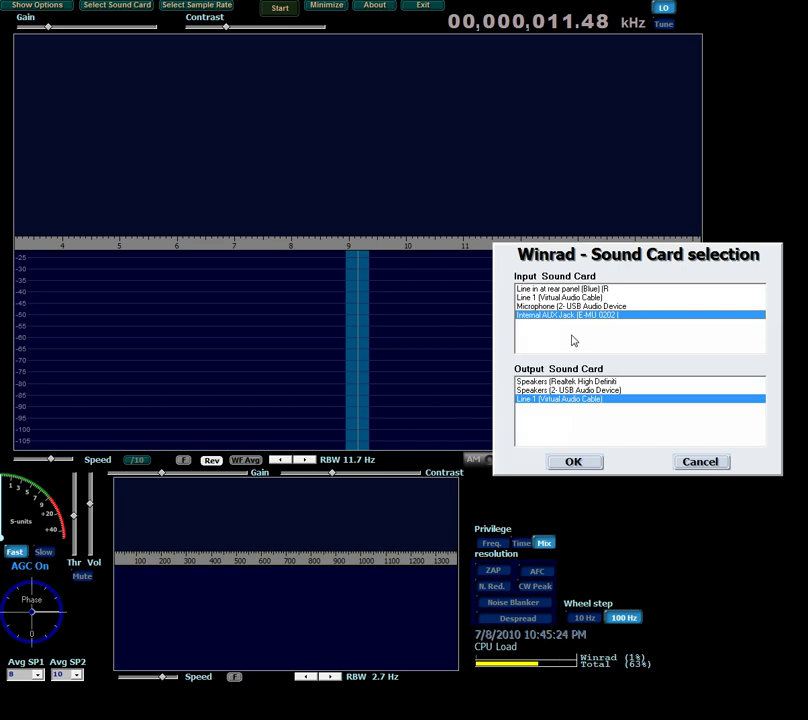
{"action": "left_click", "coordinate": [610, 287]}
{"action": "left_click", "coordinate": [607, 289]}
{"action": "left_click", "coordinate": [640, 323]}
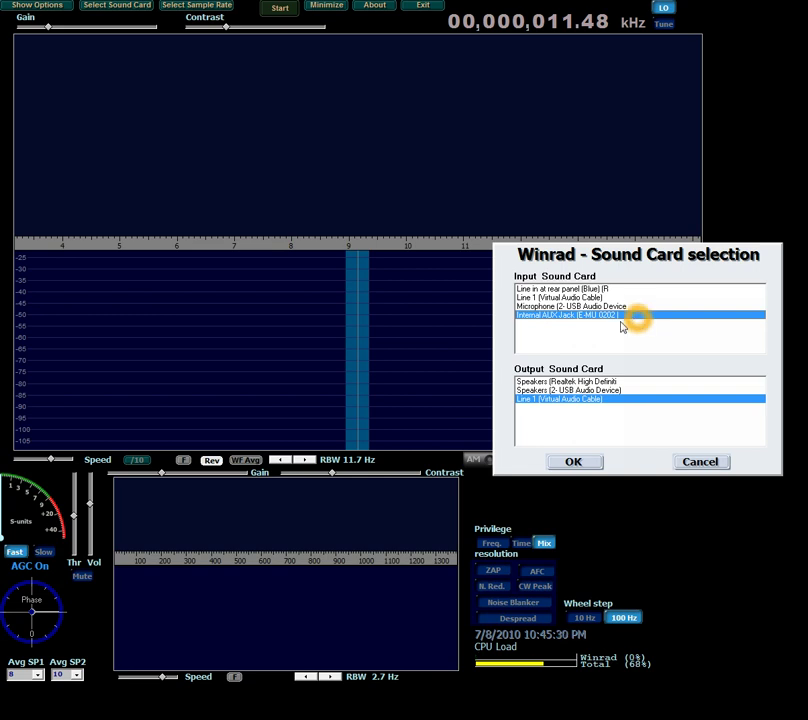
{"action": "left_click", "coordinate": [613, 341]}
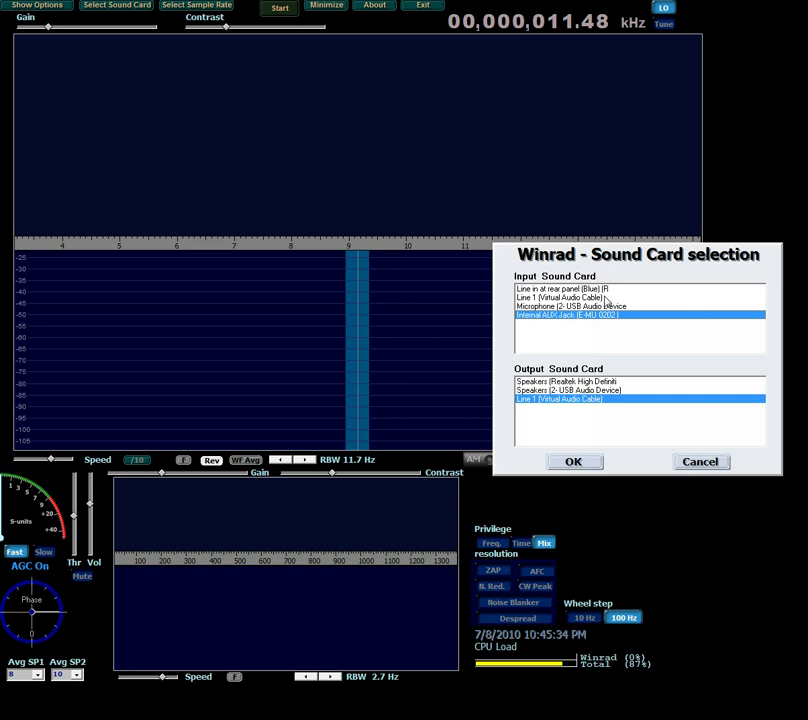
{"action": "left_click", "coordinate": [605, 292]}
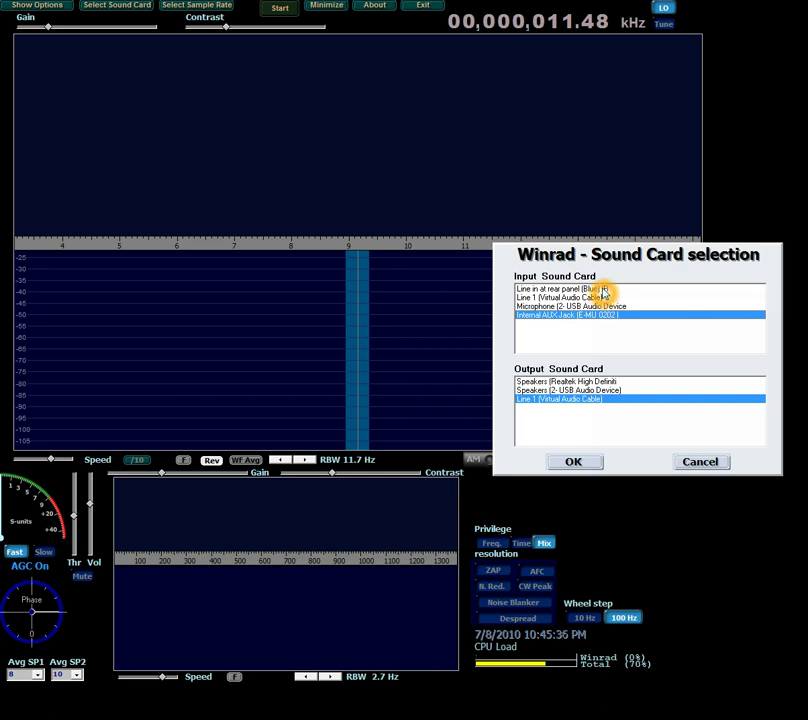
{"action": "left_click", "coordinate": [640, 342]}
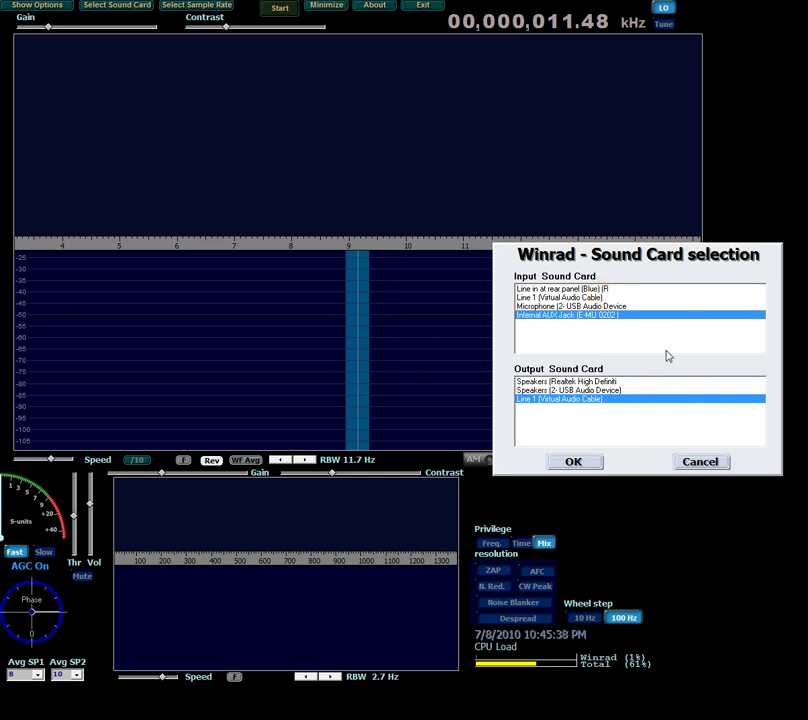
Choose Line 1 (Virtual Audio Cable) as the output sound card and accept the sound card selection.
{"action": "left_click", "coordinate": [622, 390]}
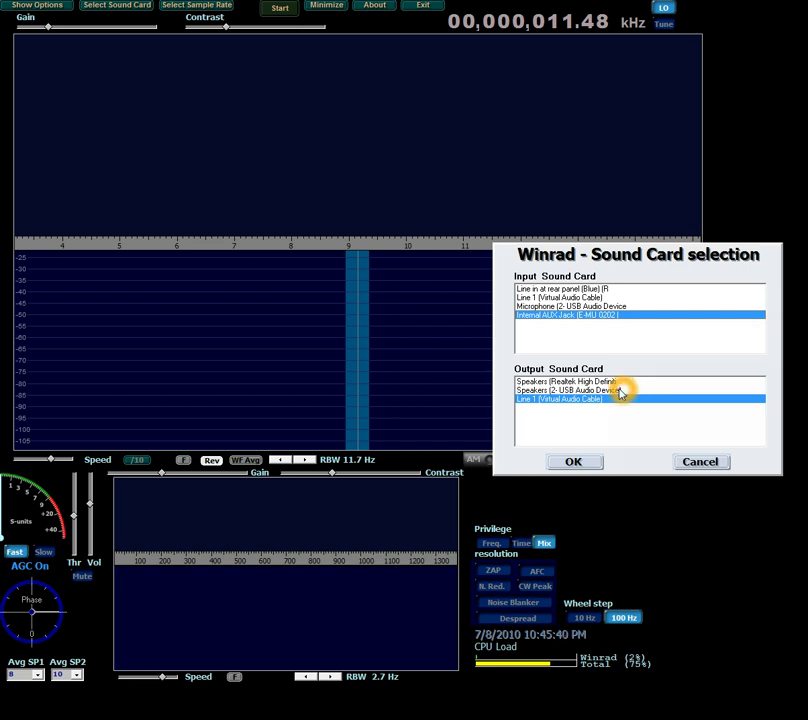
{"action": "left_click", "coordinate": [610, 383]}
{"action": "left_click", "coordinate": [579, 396]}
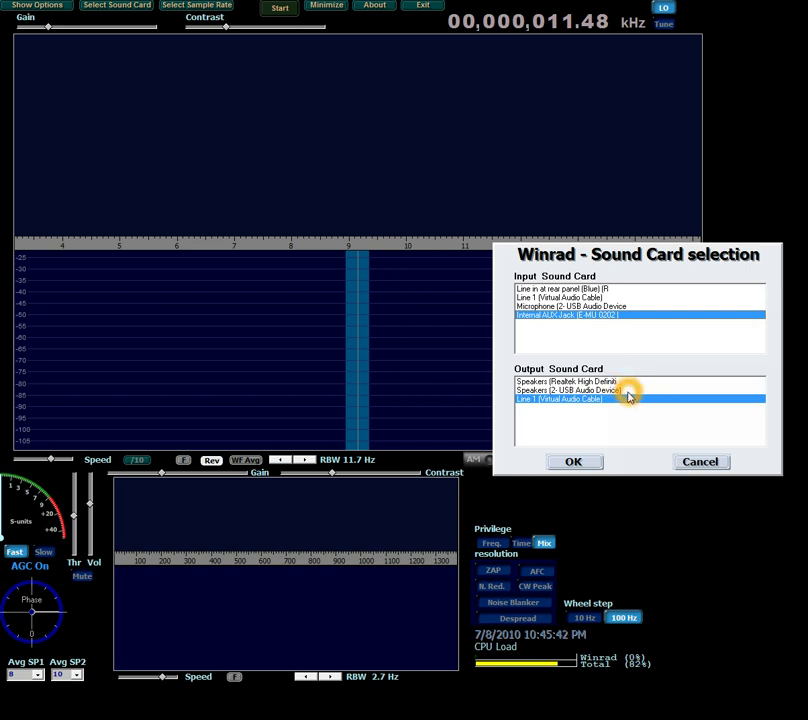
{"action": "left_click", "coordinate": [533, 402]}
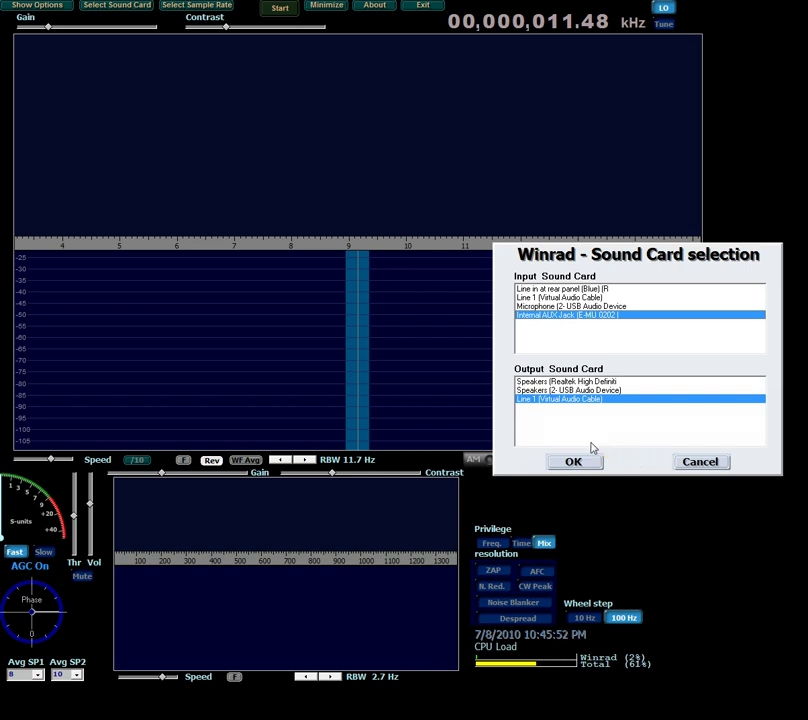
{"action": "left_click", "coordinate": [533, 442]}
{"action": "left_click", "coordinate": [568, 461]}
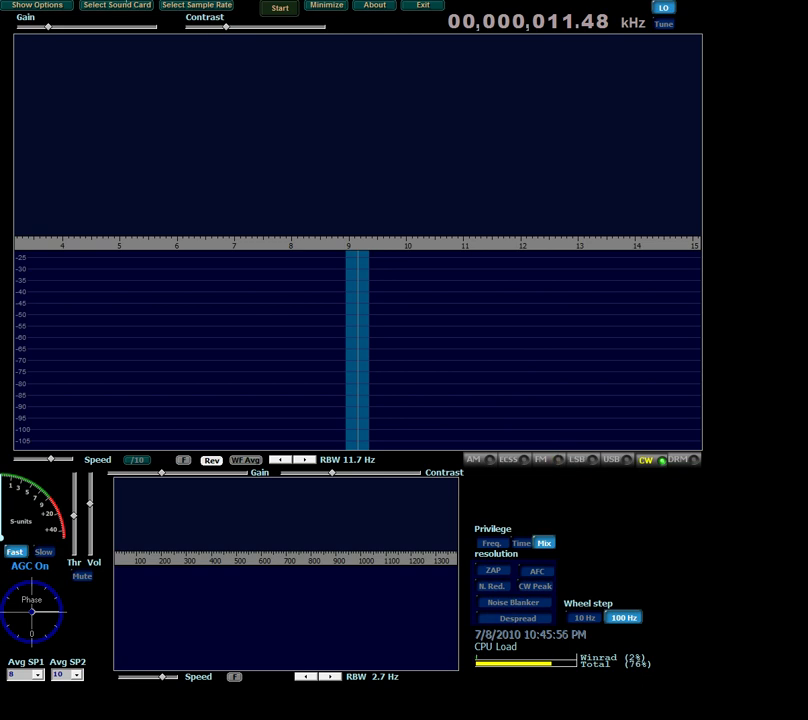
Set the input sampling rate to 192000 and the output sampling rate to 11025, and close the sampling rates dialog.
{"action": "left_click", "coordinate": [181, 10]}
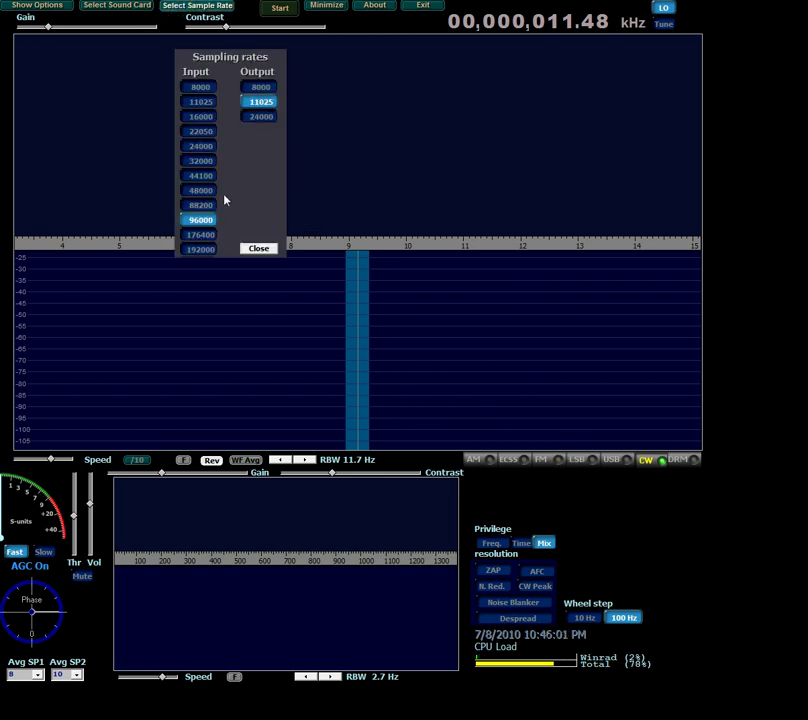
{"action": "left_click", "coordinate": [201, 250]}
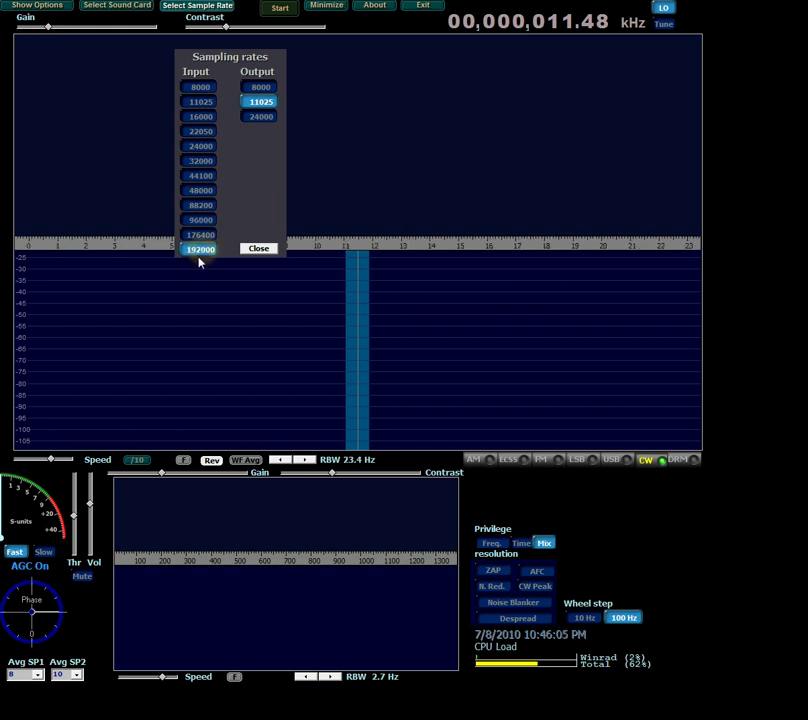
{"action": "left_click", "coordinate": [242, 154]}
{"action": "left_click", "coordinate": [264, 102]}
{"action": "left_click", "coordinate": [262, 104]}
{"action": "left_click", "coordinate": [277, 107]}
{"action": "left_click", "coordinate": [275, 104]}
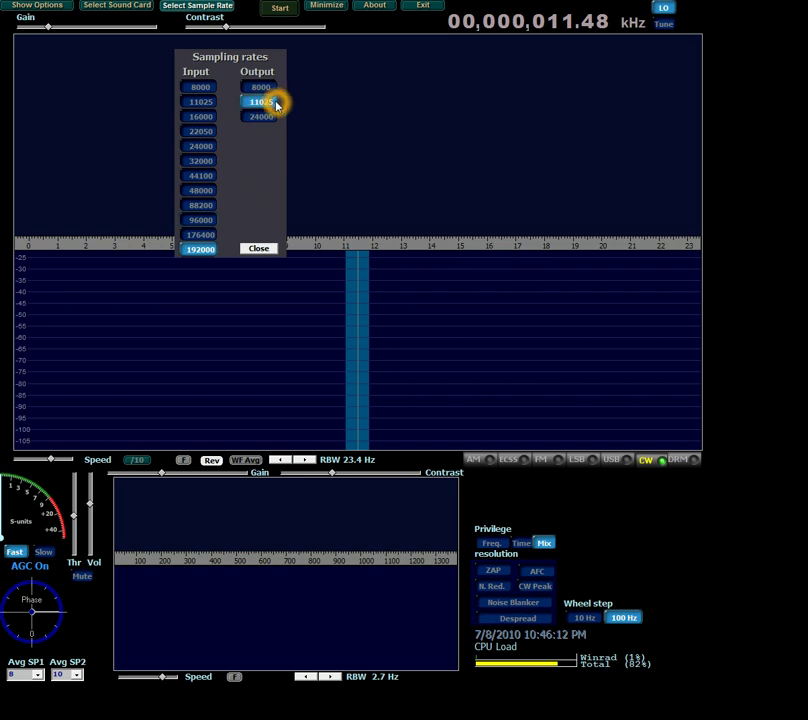
{"action": "left_click", "coordinate": [260, 171]}
{"action": "left_click", "coordinate": [249, 180]}
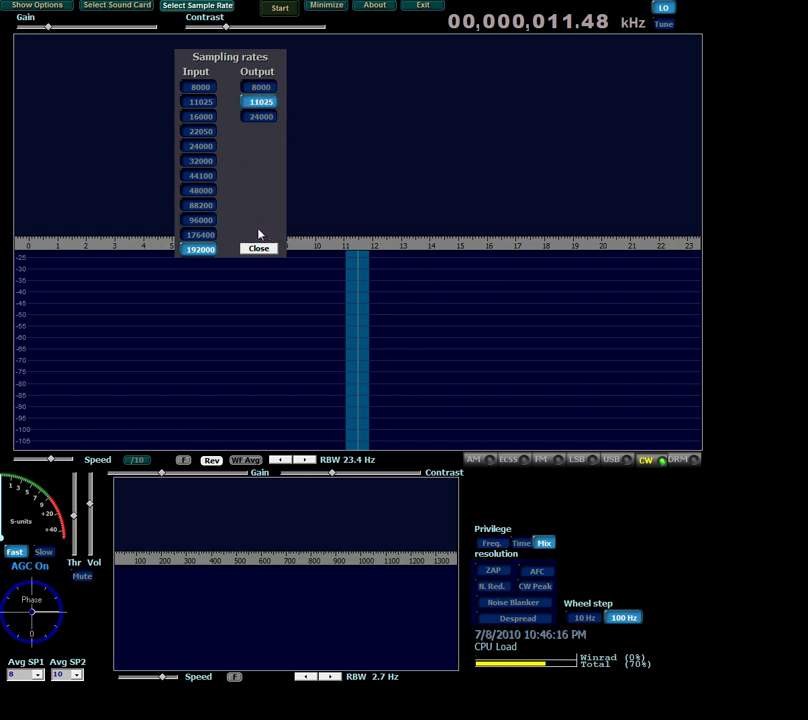
{"action": "left_click", "coordinate": [266, 187]}
{"action": "left_click", "coordinate": [258, 250]}
{"action": "left_click", "coordinate": [253, 245]}
Bring the Lazy Dog LD-1 window to the front and coarse-tune its LO frequency to 7.031 MHz.
{"action": "left_click", "coordinate": [438, 324]}
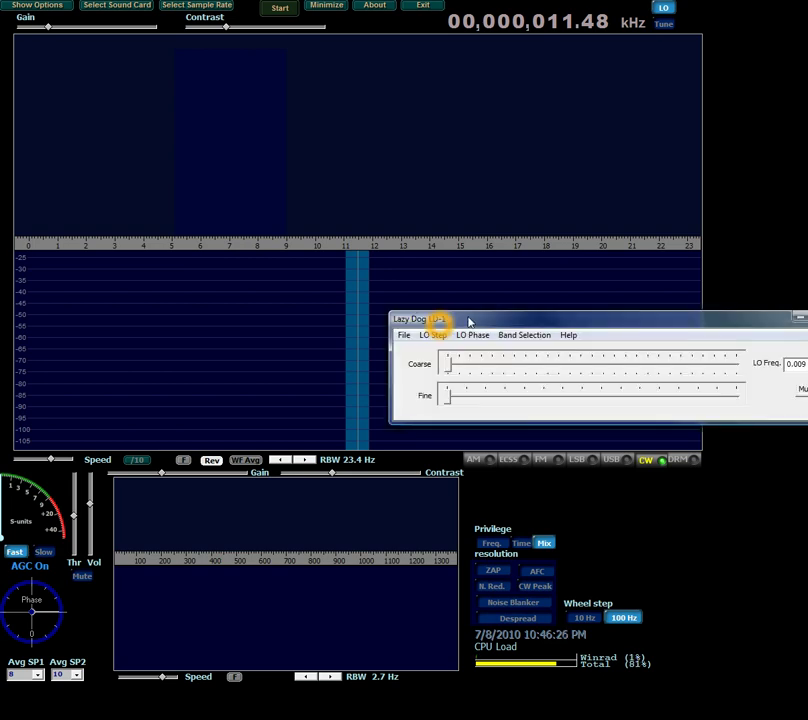
{"action": "left_click", "coordinate": [449, 364]}
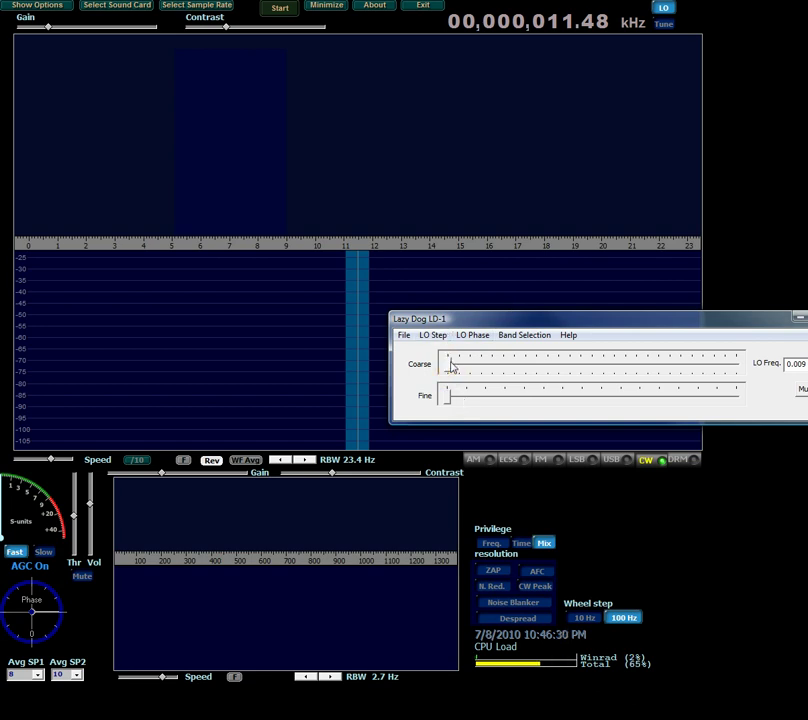
{"action": "left_click_drag", "start_coordinate": [537, 370], "coordinate": [513, 366]}
{"action": "left_click", "coordinate": [528, 363]}
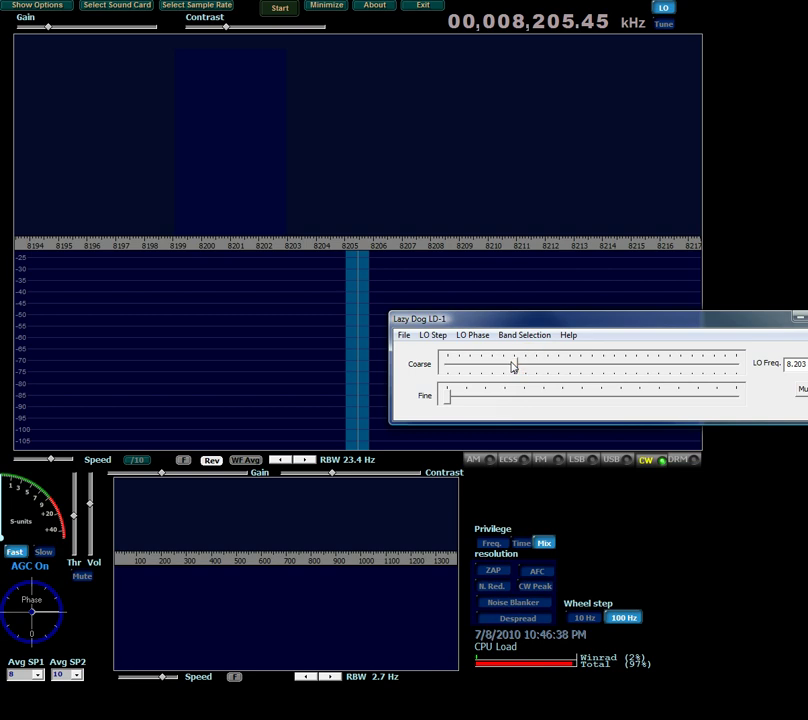
{"action": "left_click", "coordinate": [513, 365]}
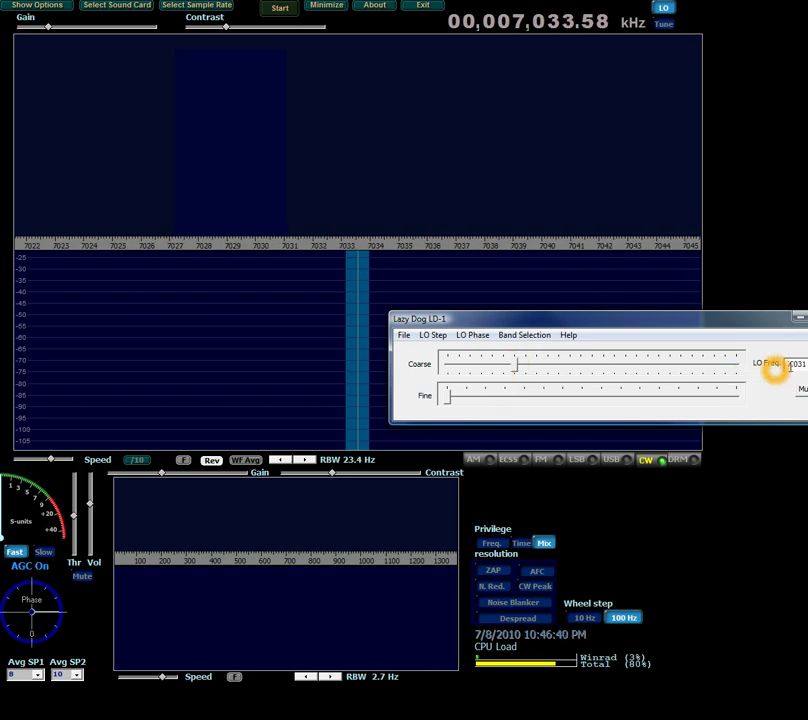
{"action": "left_click", "coordinate": [776, 371]}
{"action": "left_click", "coordinate": [795, 371]}
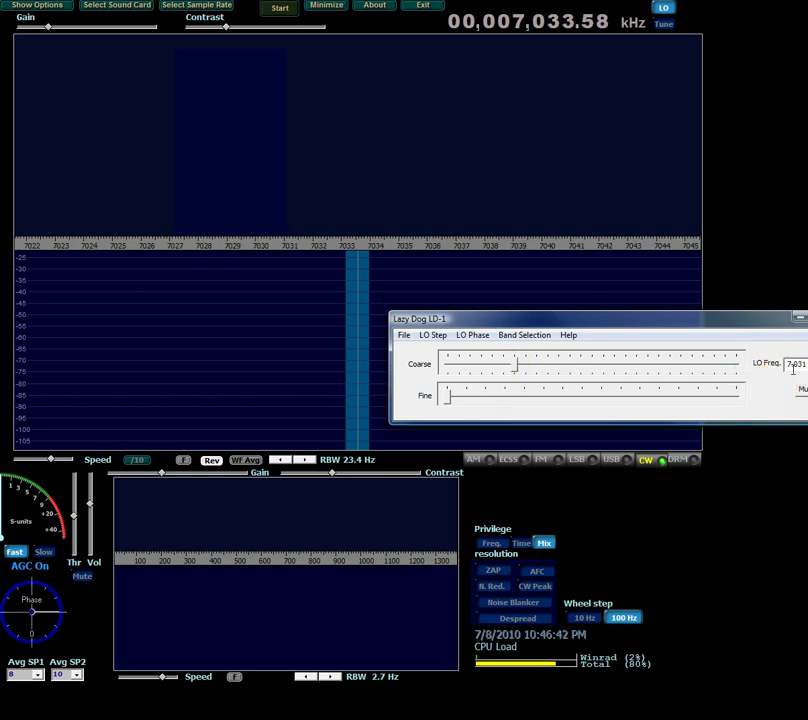
Fine-tune the LD-1 LO frequency to 7.178 MHz.
{"action": "left_click", "coordinate": [452, 390]}
{"action": "left_click", "coordinate": [483, 399]}
{"action": "left_click", "coordinate": [486, 400]}
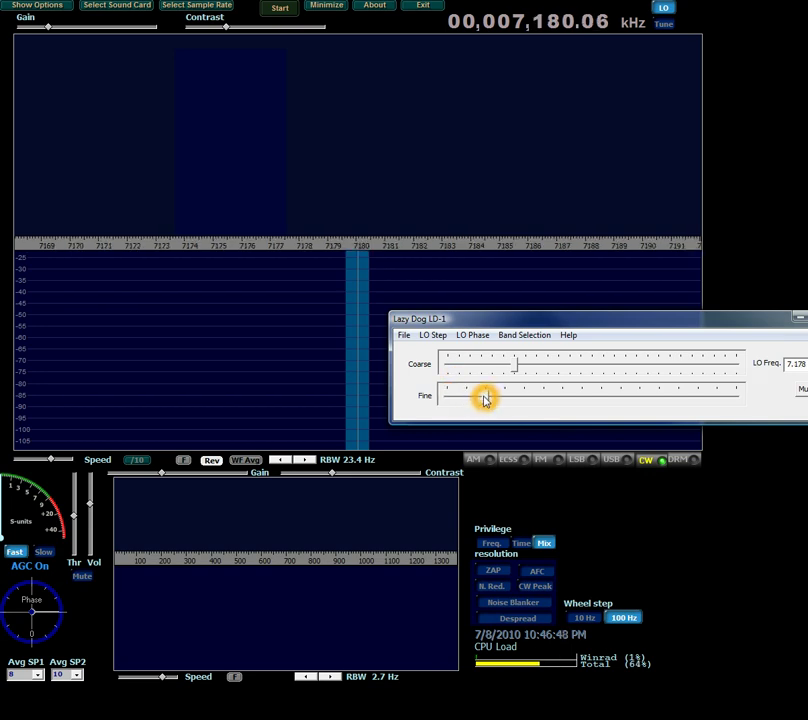
{"action": "left_click", "coordinate": [483, 399]}
Return to the Winrad spectrum, tune to 7,186.39 kHz and start reception.
{"action": "left_click", "coordinate": [611, 203]}
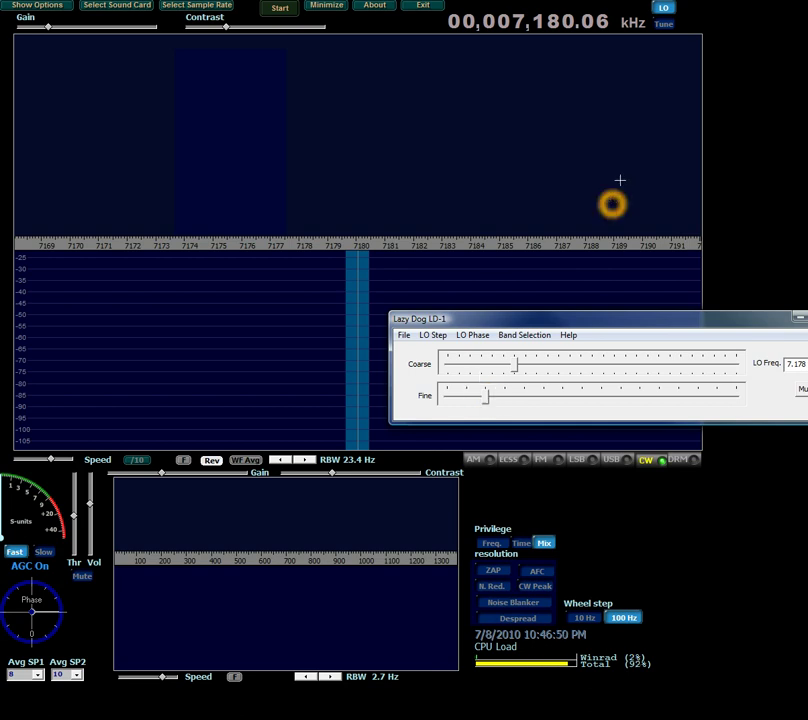
{"action": "left_click", "coordinate": [541, 283]}
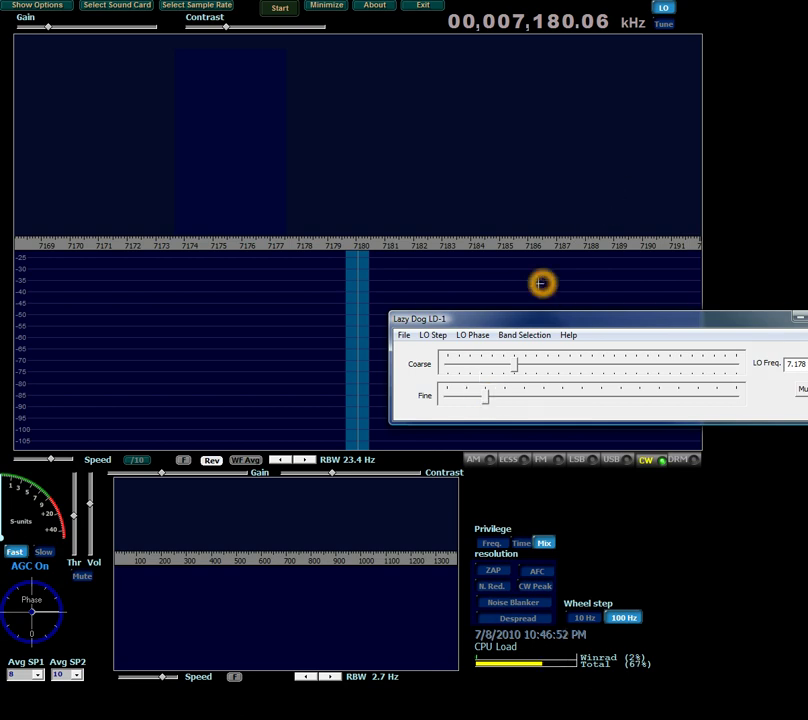
{"action": "left_click", "coordinate": [540, 285]}
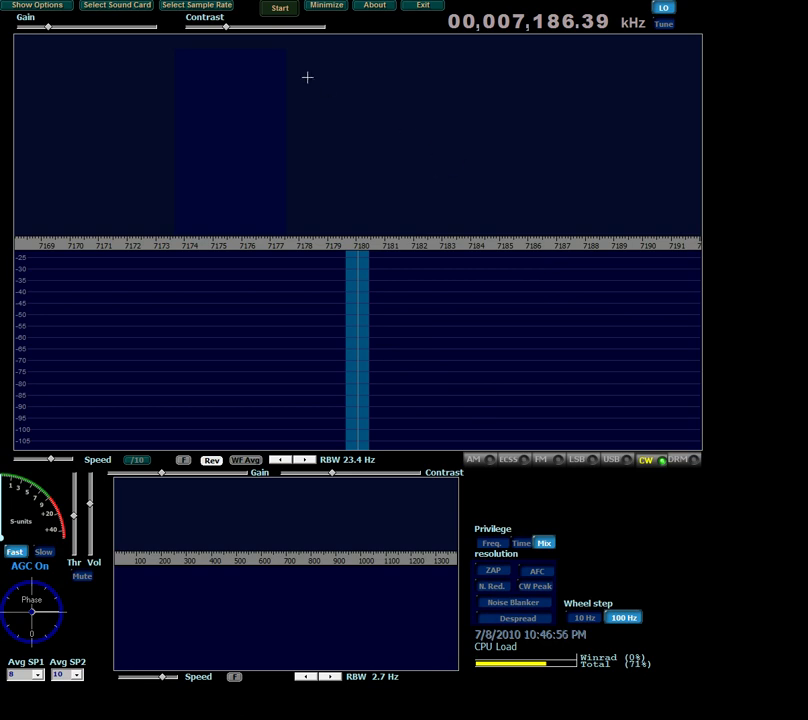
{"action": "left_click", "coordinate": [281, 11]}
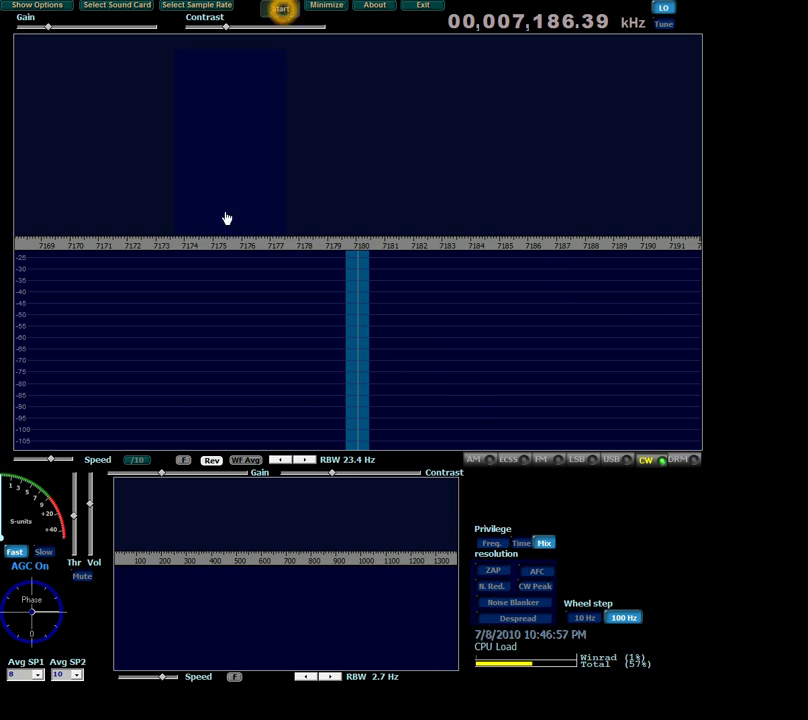
Shift the main spectrum's level scale to about -35 to -120 dB, raising the trace above the lower edge.
{"action": "left_click", "coordinate": [288, 408]}
{"action": "left_click", "coordinate": [271, 400]}
{"action": "left_click_drag", "start_coordinate": [271, 400], "coordinate": [300, 393]}
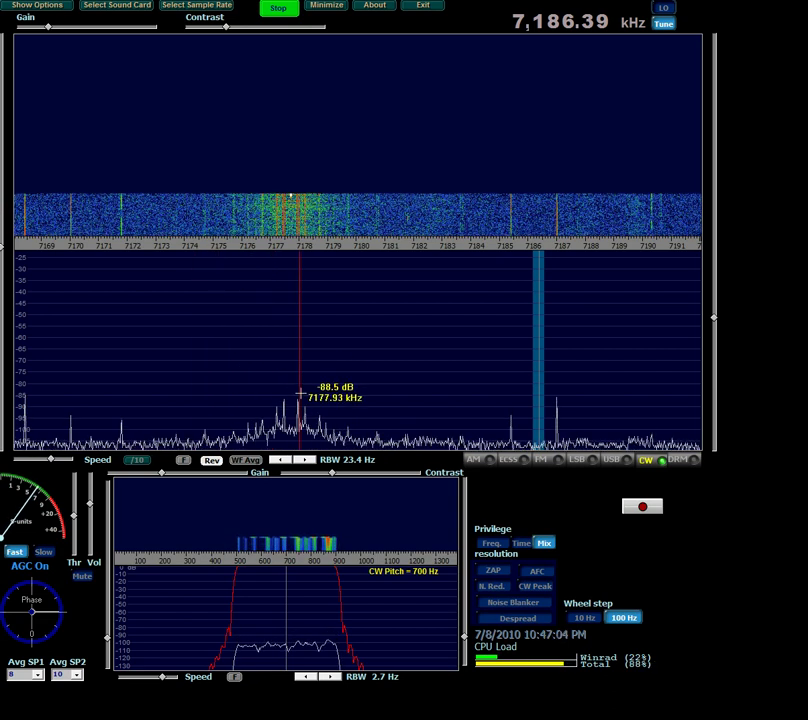
{"action": "left_click_drag", "start_coordinate": [715, 321], "coordinate": [716, 352]}
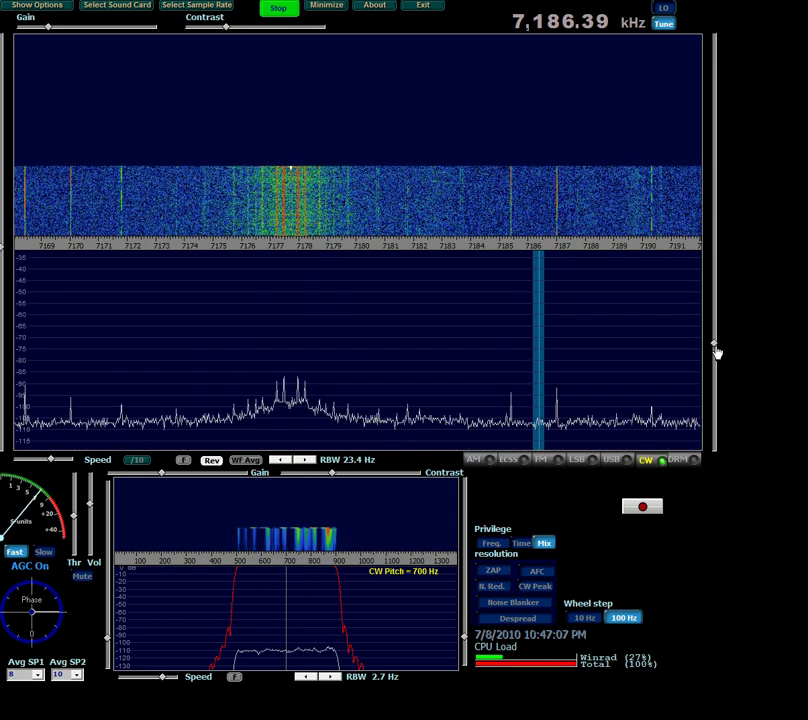
{"action": "left_click_drag", "start_coordinate": [408, 341], "coordinate": [409, 343]}
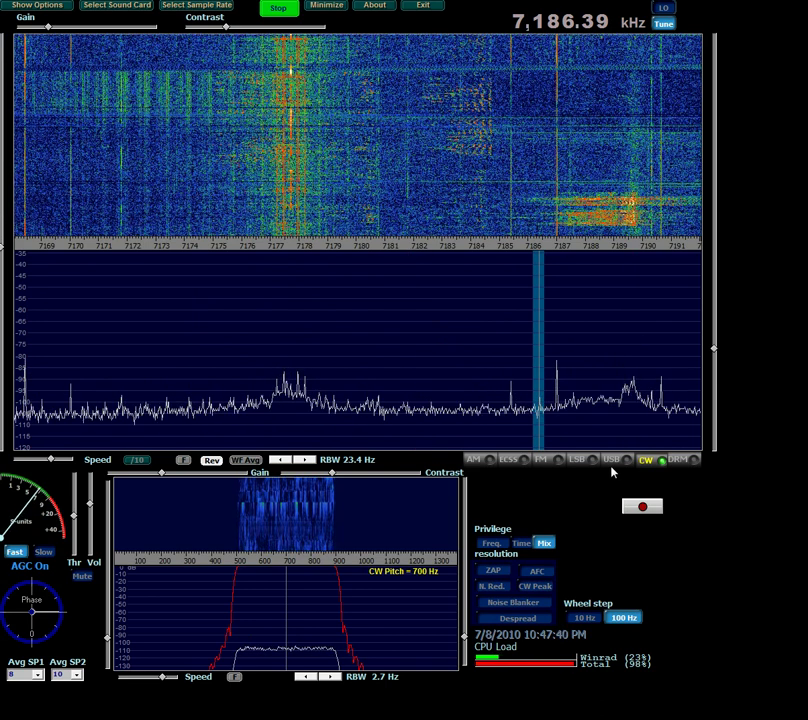
Switch the demodulation mode to LSB and move the passband to 7,195.06 kHz.
{"action": "left_click", "coordinate": [578, 460]}
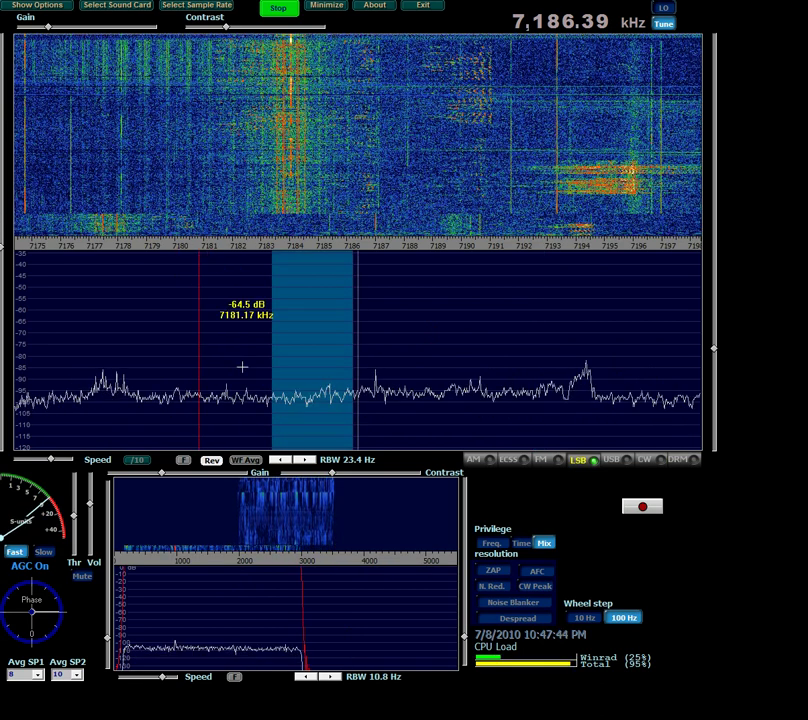
{"action": "left_click_drag", "start_coordinate": [307, 375], "coordinate": [561, 384]}
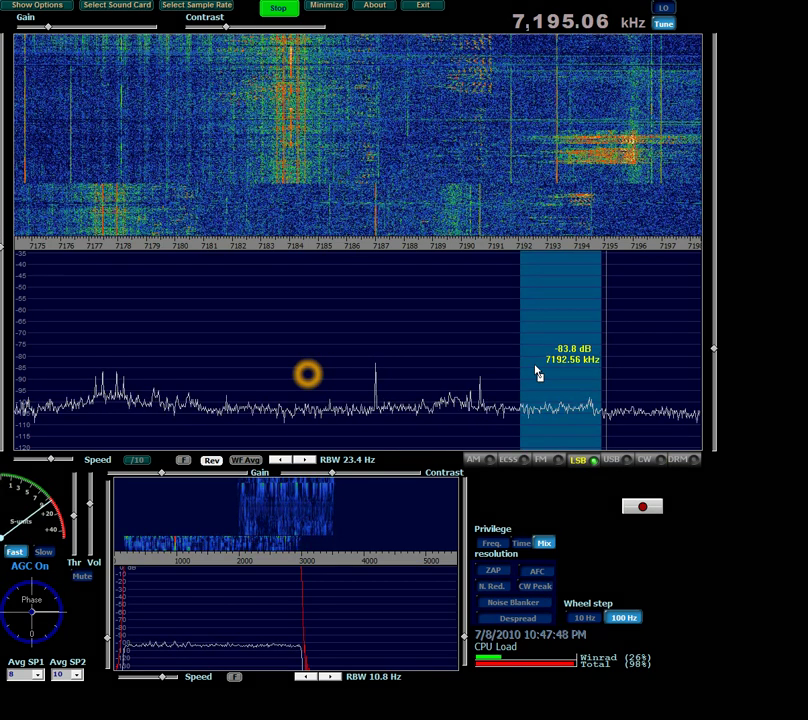
{"action": "left_click", "coordinate": [236, 300]}
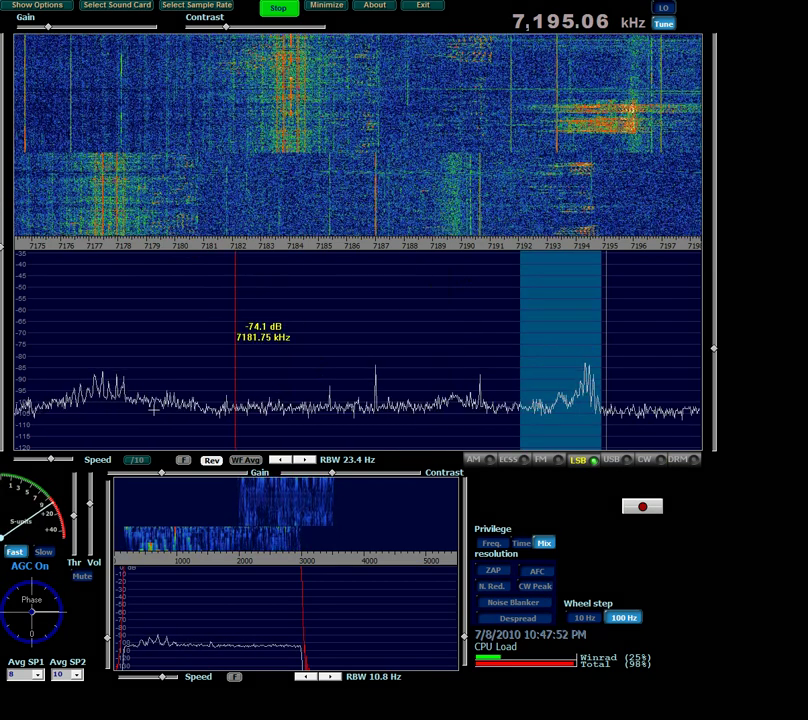
{"action": "left_click", "coordinate": [126, 429]}
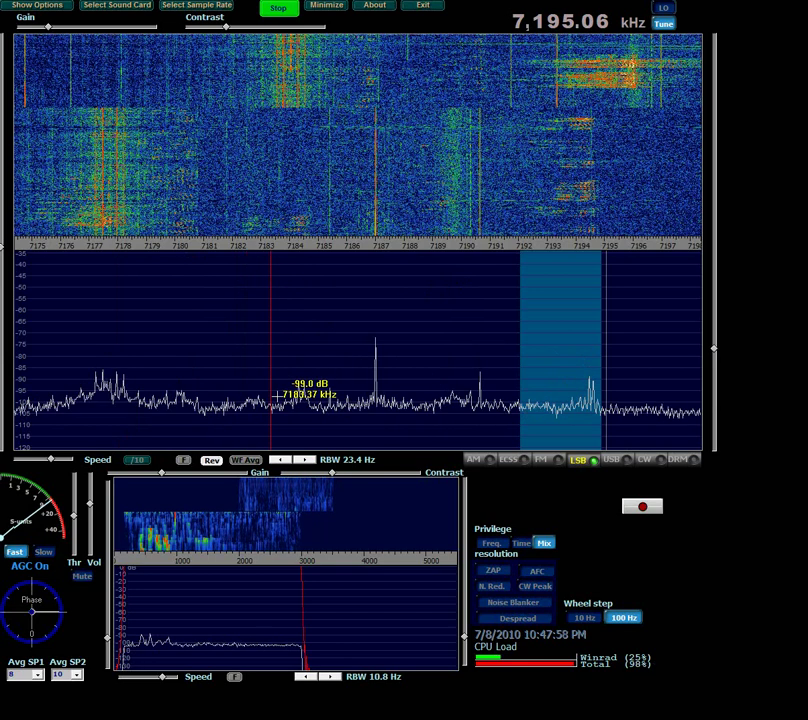
{"action": "left_click", "coordinate": [291, 347]}
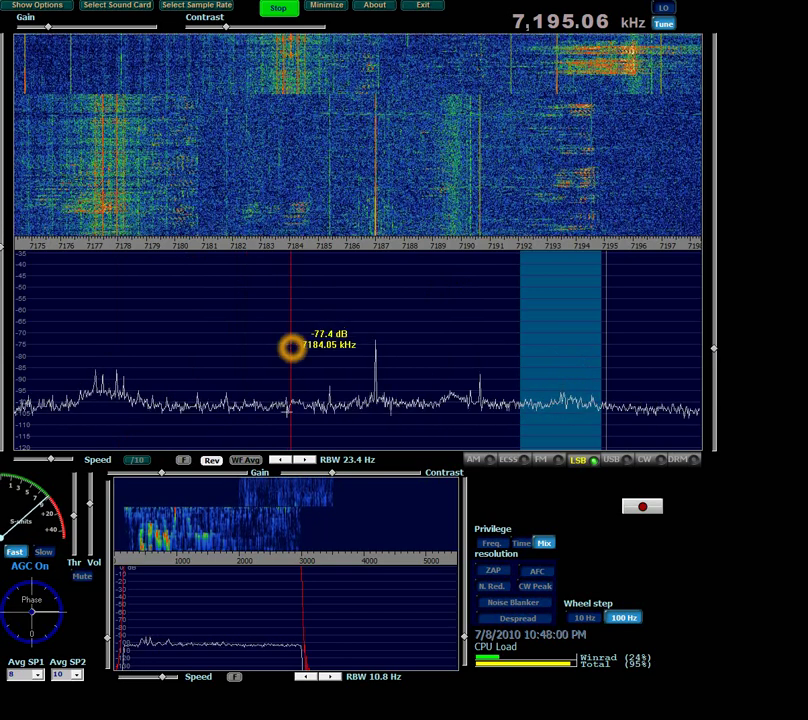
Widen the main spectrum's span to RBW 93.8 Hz and fine-tune the LSB passband to 7,194.97 kHz.
{"action": "left_click", "coordinate": [285, 460]}
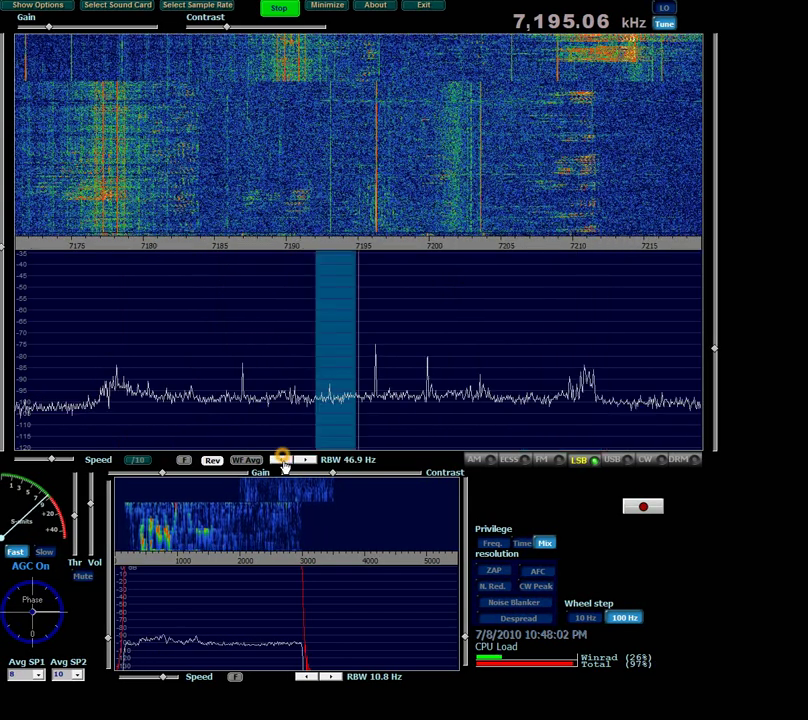
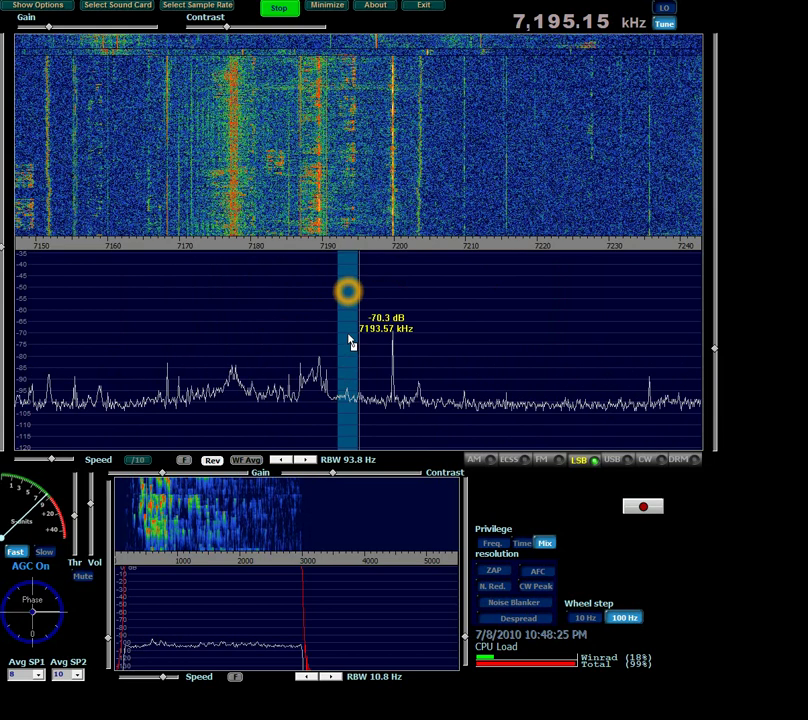
{"action": "left_click_drag", "start_coordinate": [349, 341], "coordinate": [347, 340]}
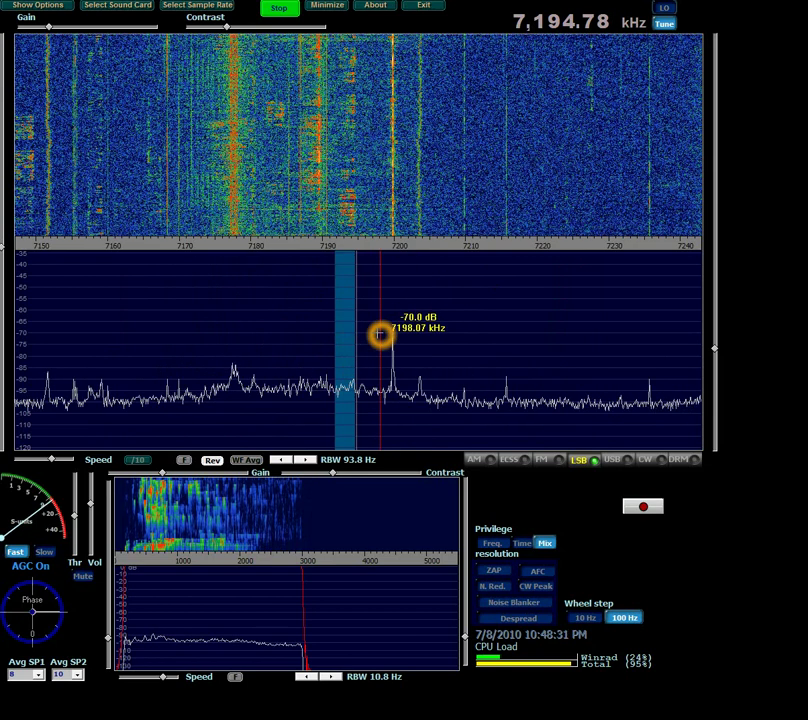
{"action": "left_click_drag", "start_coordinate": [347, 335], "coordinate": [349, 336]}
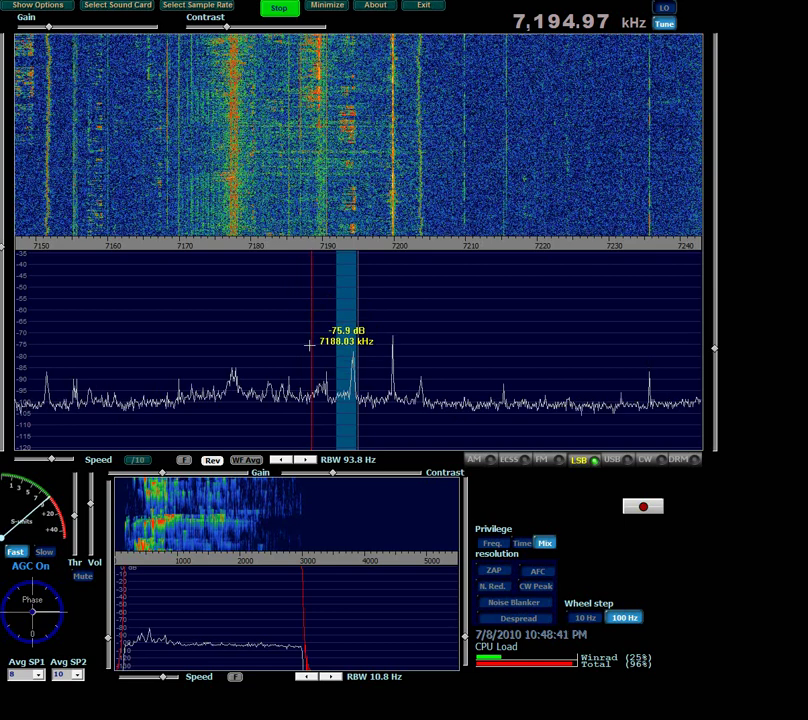
Tune the LSB passband to the signal at 7,185.12 kHz.
{"action": "left_click", "coordinate": [255, 341]}
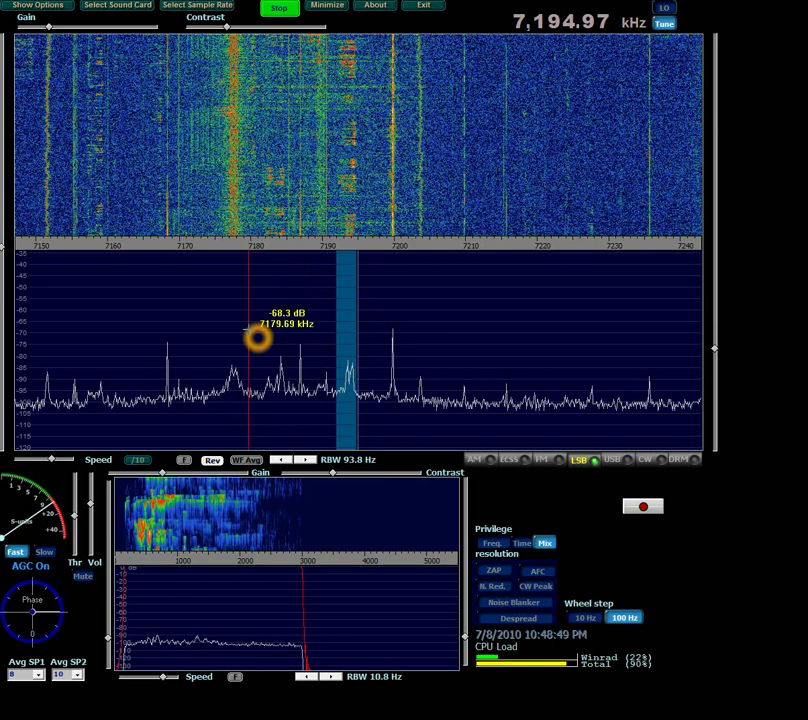
{"action": "left_click", "coordinate": [244, 327]}
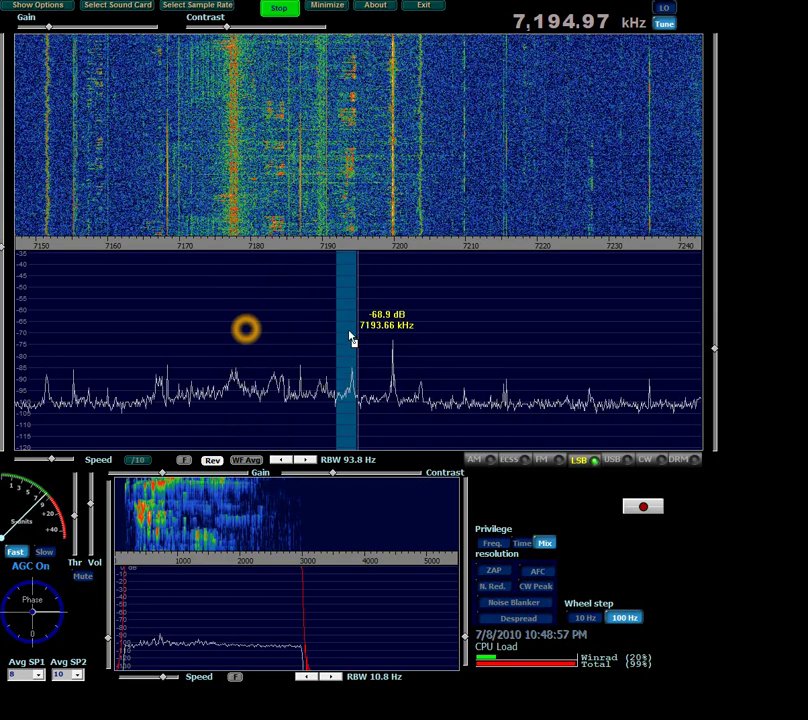
{"action": "left_click_drag", "start_coordinate": [347, 331], "coordinate": [274, 321]}
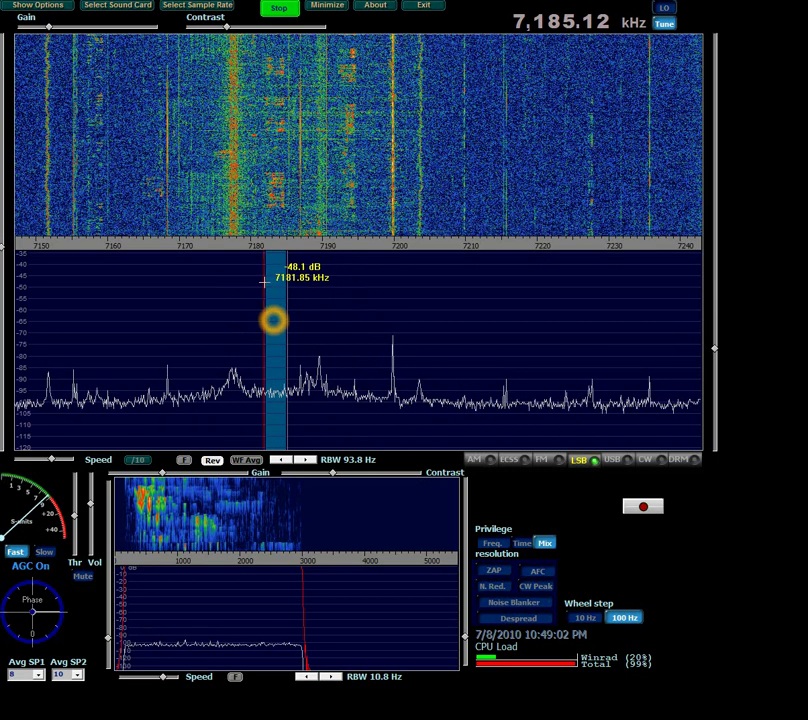
{"action": "left_click", "coordinate": [268, 282]}
{"action": "left_click", "coordinate": [275, 307]}
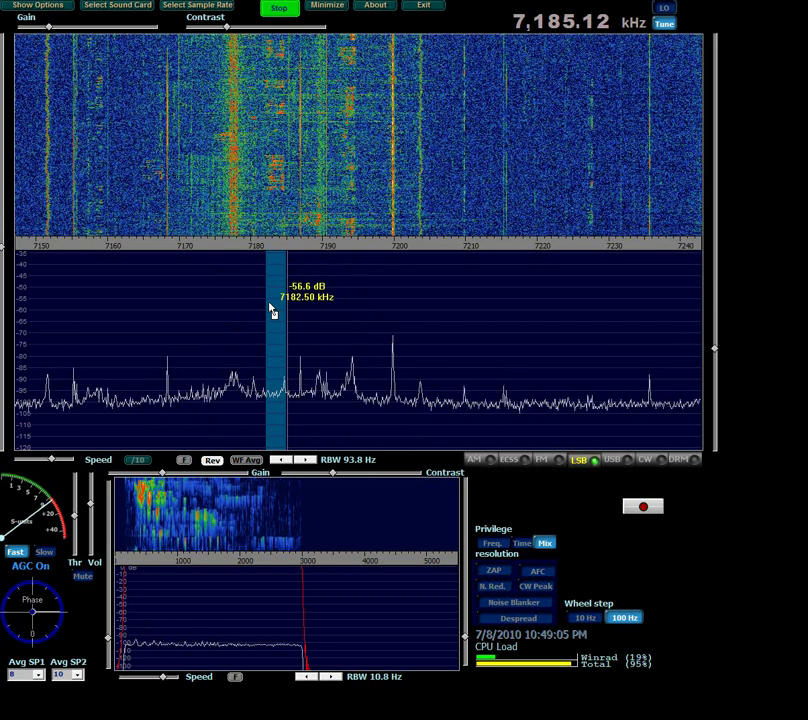
Move the LSB passband back to the signal at 7,194.97 kHz.
{"action": "left_click_drag", "start_coordinate": [278, 319], "coordinate": [346, 306]}
{"action": "left_click", "coordinate": [313, 321]}
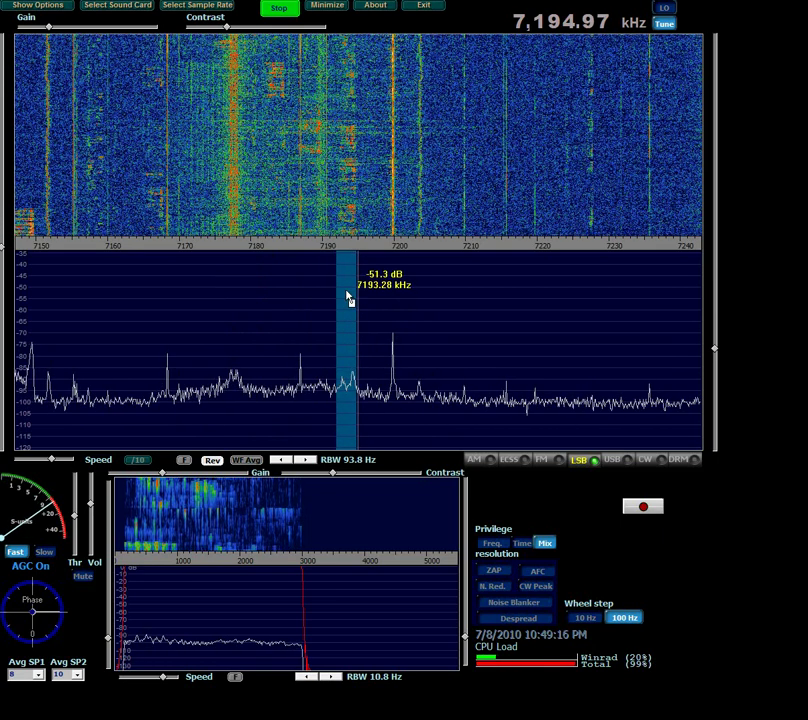
{"action": "left_click", "coordinate": [348, 292]}
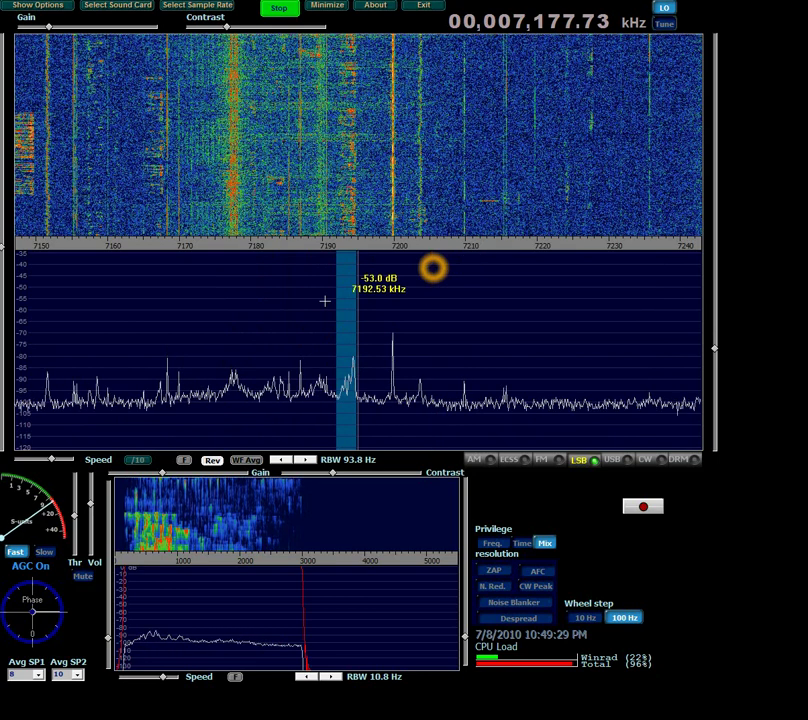
Tune the LSB passband to the signal at 7,189.81 kHz, and retune it to 7,184.84 kHz.
{"action": "left_click_drag", "start_coordinate": [350, 330], "coordinate": [313, 324]}
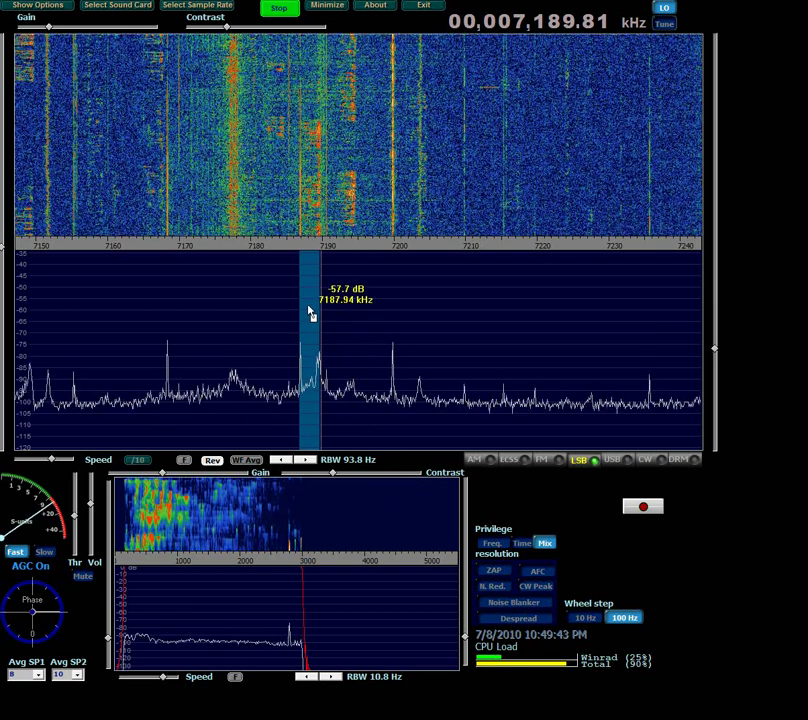
{"action": "left_click_drag", "start_coordinate": [310, 311], "coordinate": [277, 305]}
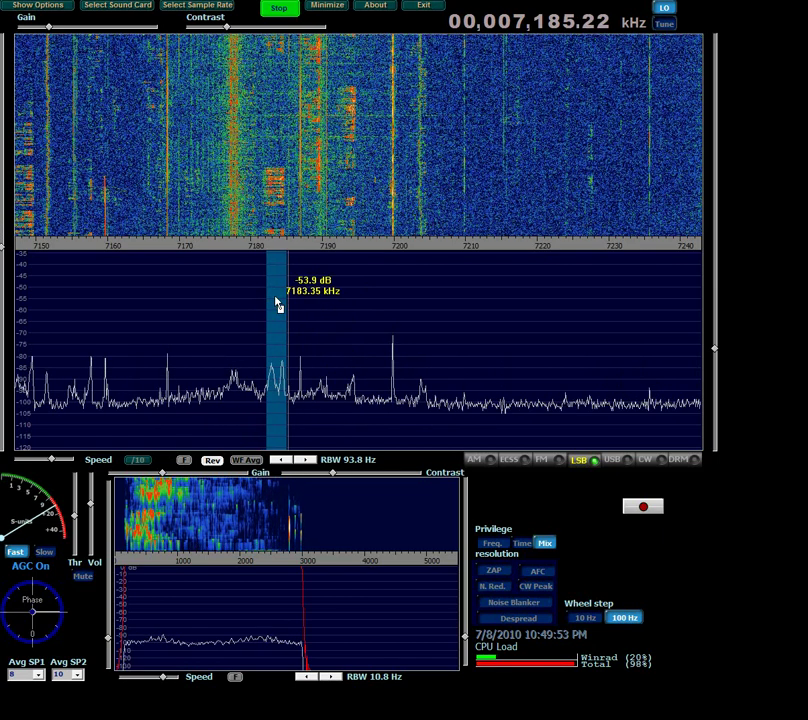
{"action": "left_click_drag", "start_coordinate": [281, 301], "coordinate": [277, 288]}
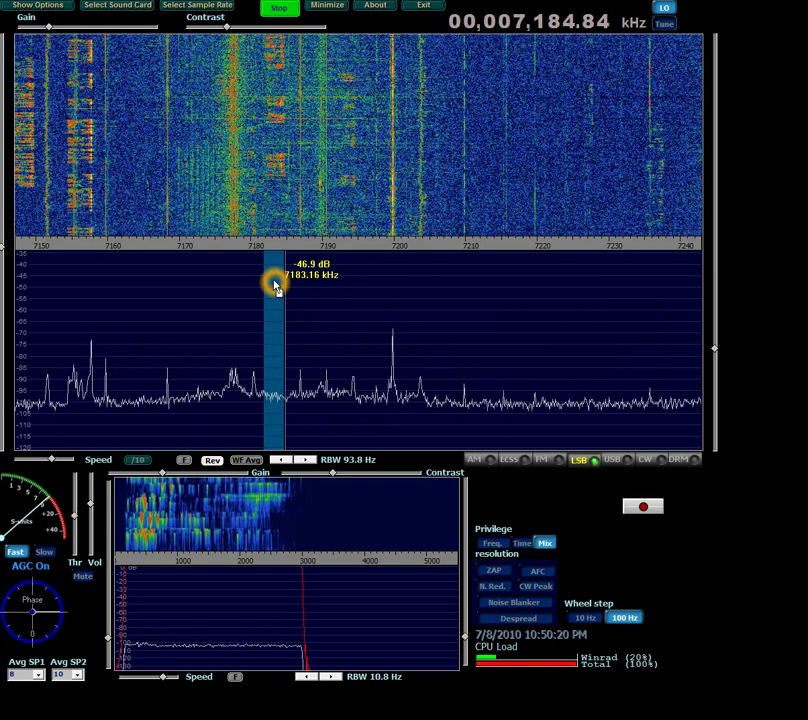
Tune the LSB passband down to the signal near 7,157 kHz, settling at 7,158.10 kHz.
{"action": "left_click_drag", "start_coordinate": [274, 340], "coordinate": [86, 347]}
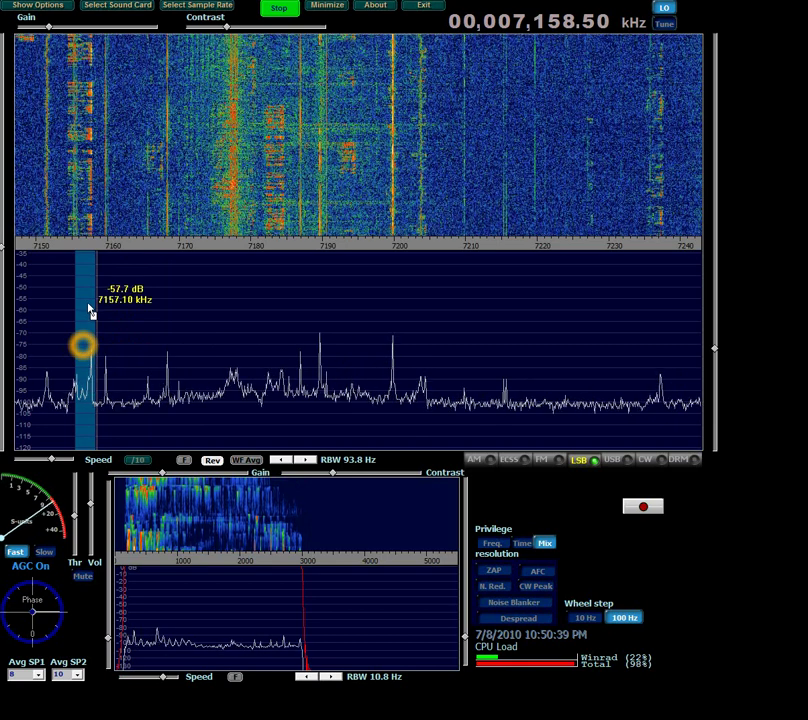
{"action": "scroll", "coordinate": [88, 310], "scroll_direction": "up", "scroll_amount": 1}
{"action": "scroll", "coordinate": [86, 309], "scroll_direction": "down", "scroll_amount": 3}
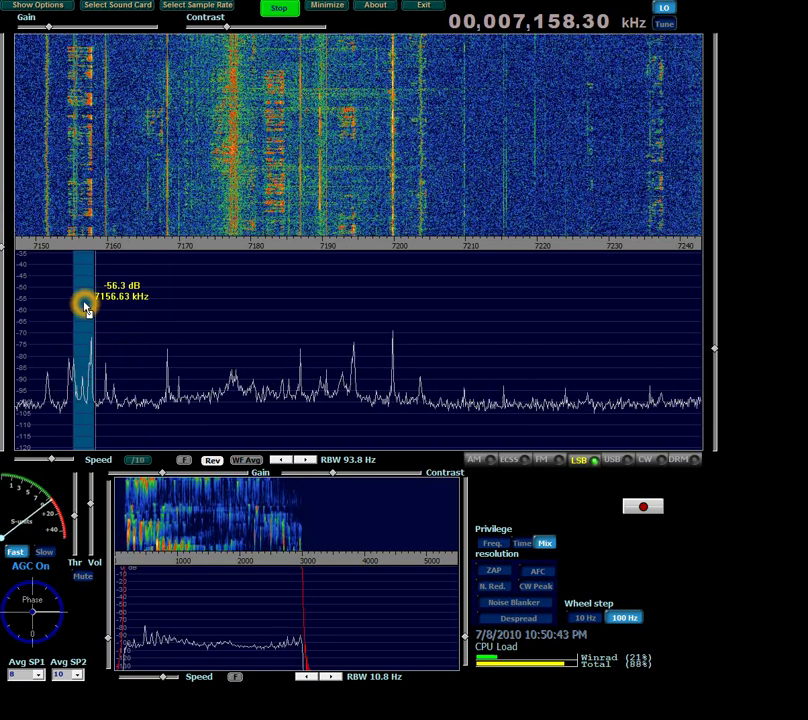
{"action": "scroll", "coordinate": [86, 308], "scroll_direction": "down", "scroll_amount": 2}
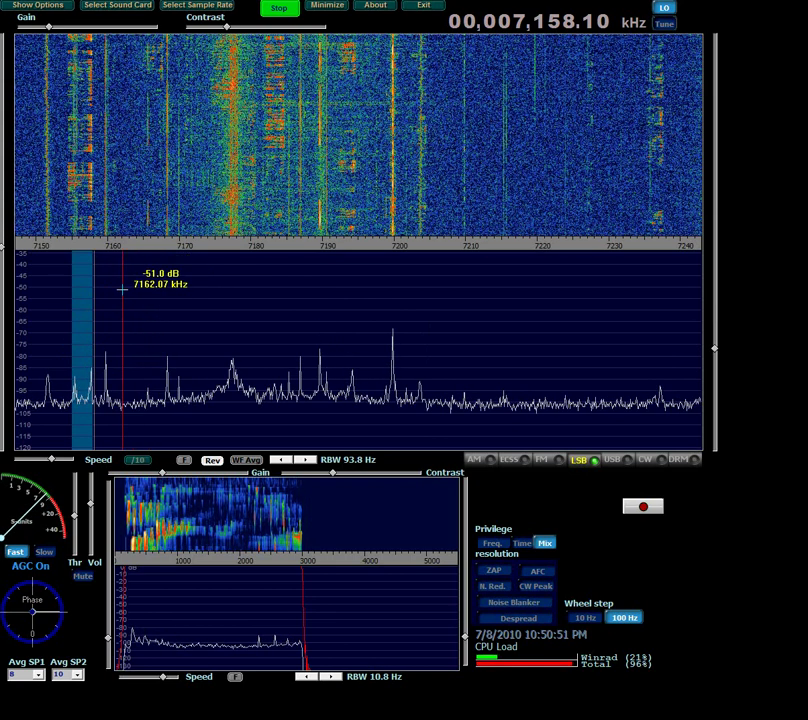
Lower the Lazy Dog LD-1 local oscillator to 7.031 MHz using its fine adjustment.
{"action": "left_click", "coordinate": [123, 289]}
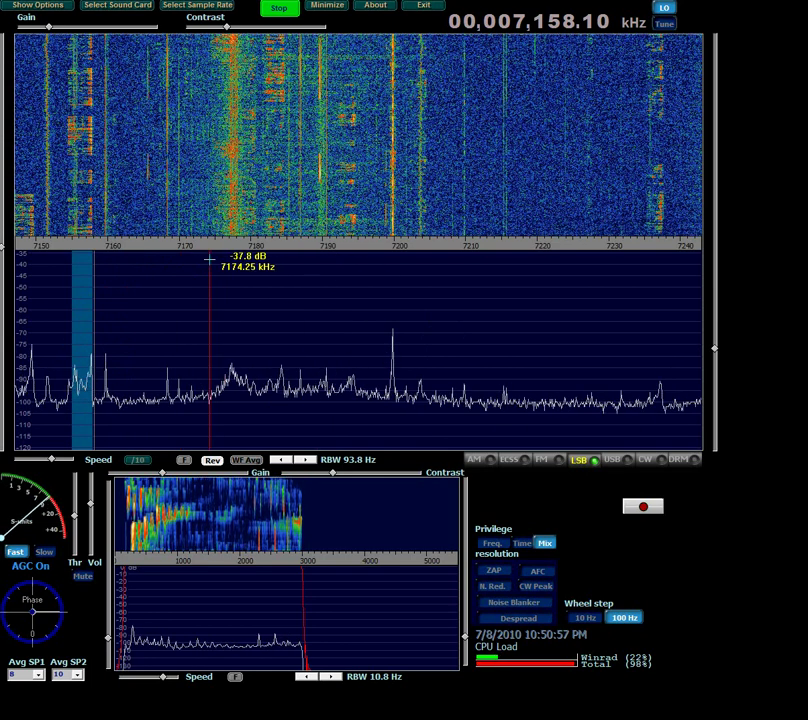
{"action": "left_click", "coordinate": [438, 340]}
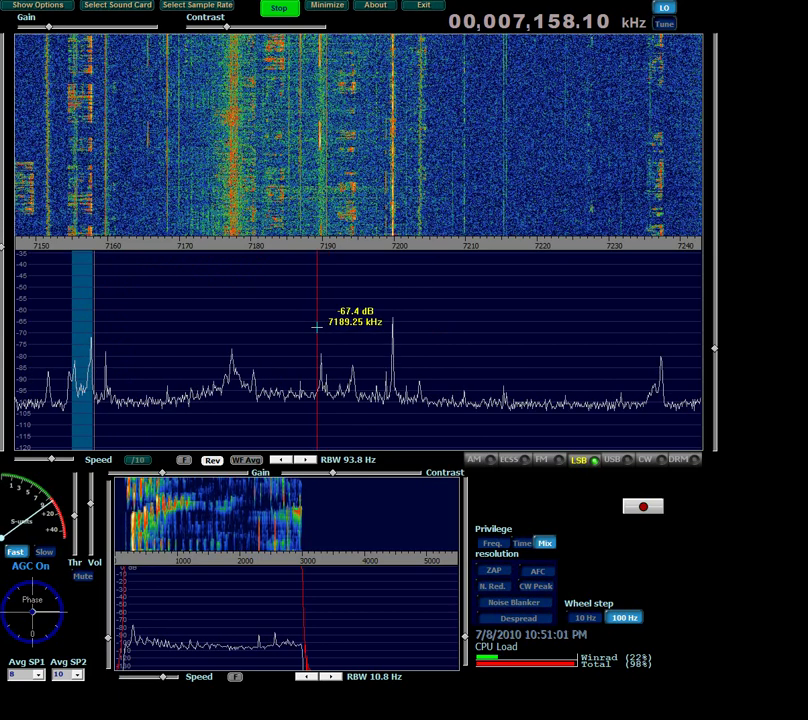
{"action": "left_click", "coordinate": [316, 326]}
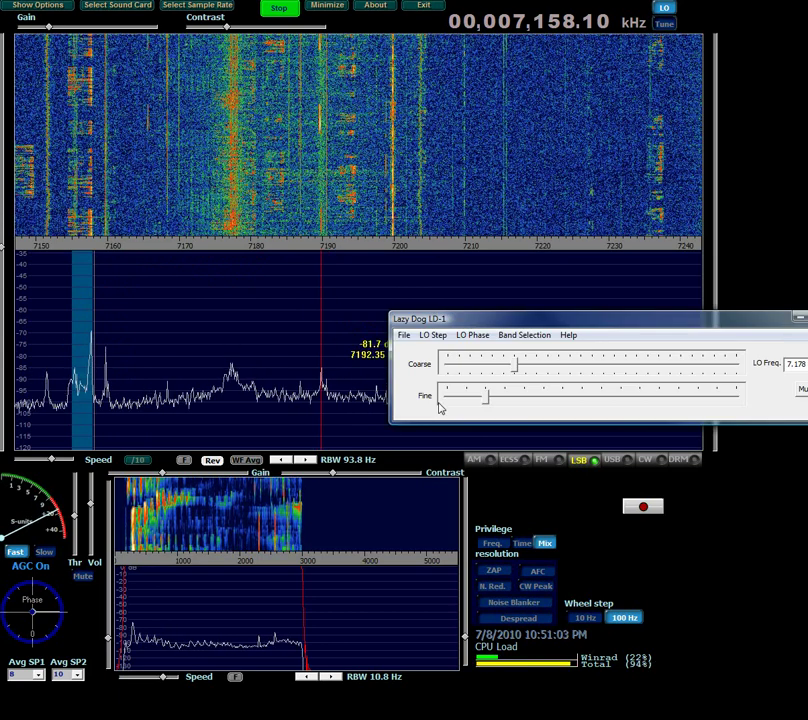
{"action": "left_click_drag", "start_coordinate": [485, 403], "coordinate": [416, 411]}
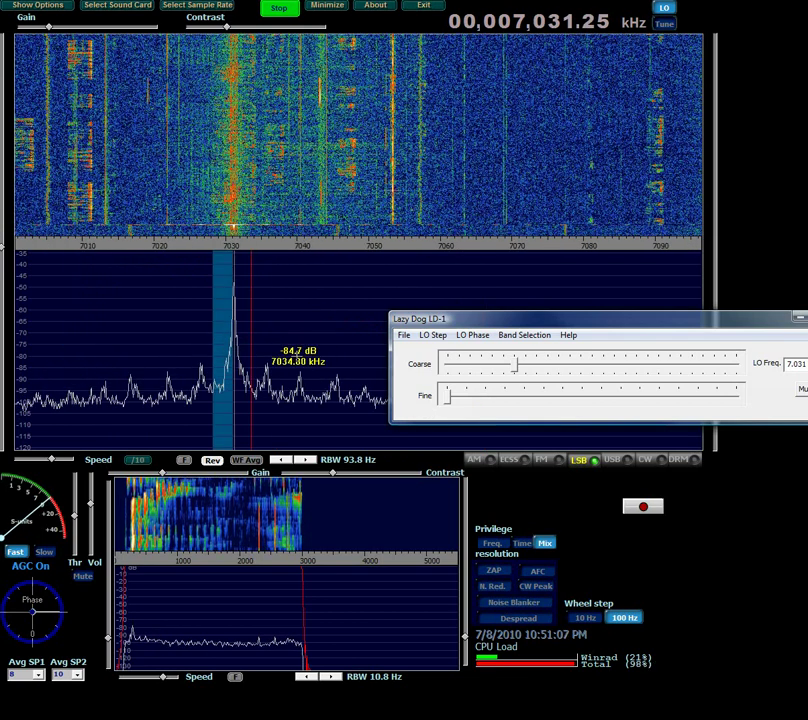
Switch the demodulation mode to USB and tune the passband to the strong signal at 7,047.00 kHz.
{"action": "left_click", "coordinate": [309, 308]}
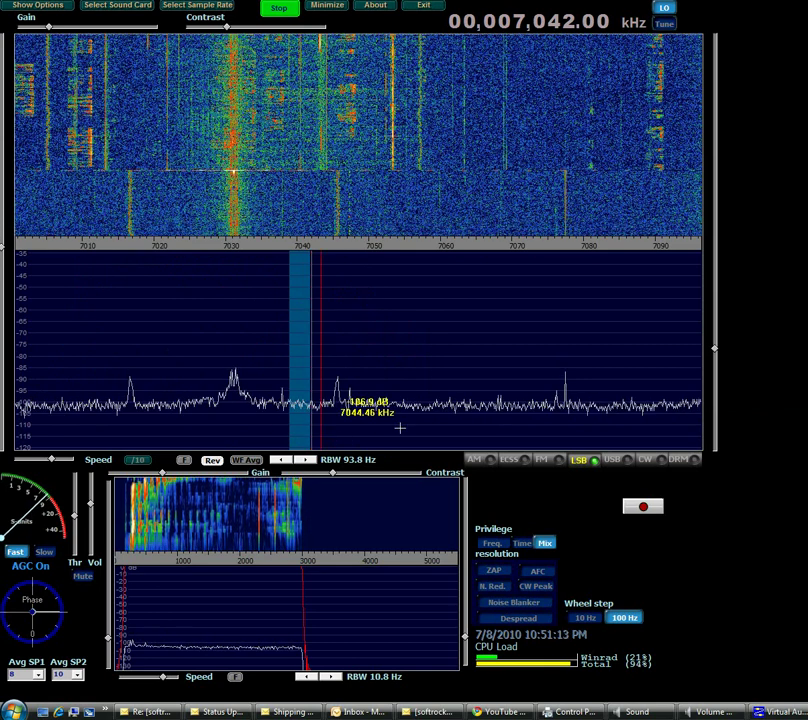
{"action": "left_click", "coordinate": [612, 461]}
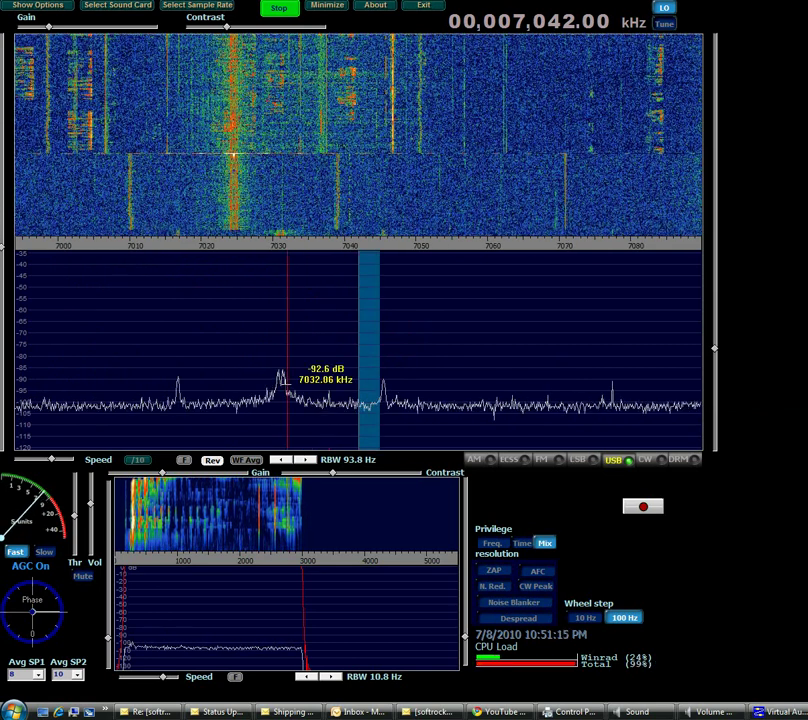
{"action": "left_click", "coordinate": [245, 297]}
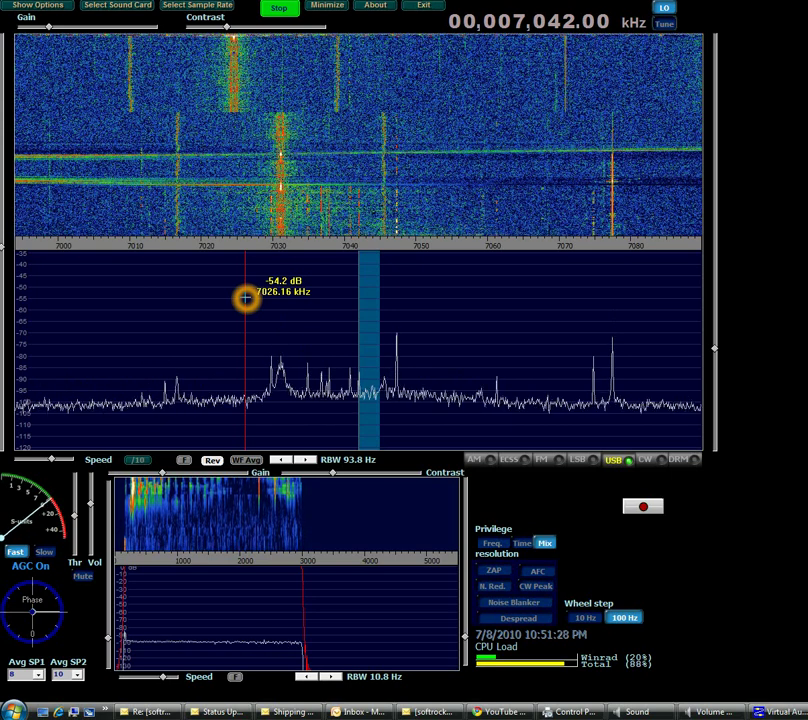
{"action": "left_click", "coordinate": [390, 364]}
{"action": "left_click", "coordinate": [395, 368]}
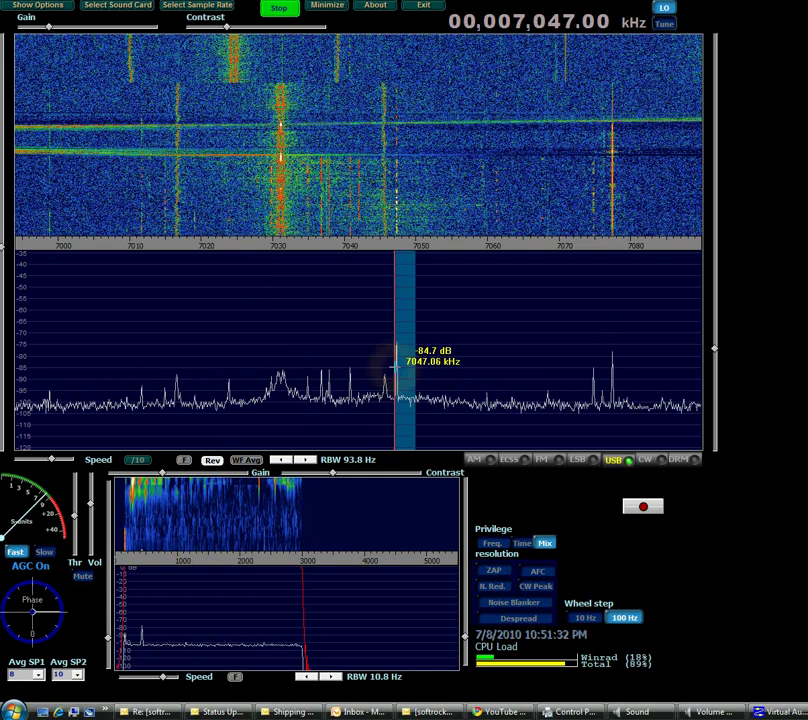
Fine-tune the USB passband around the strong signal to 7,046.81 kHz.
{"action": "left_click", "coordinate": [410, 350]}
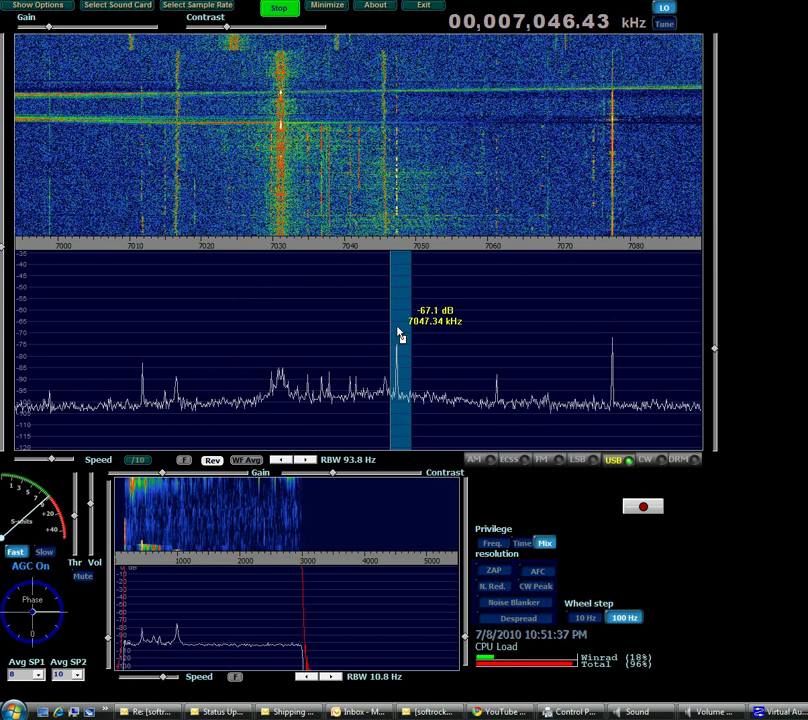
{"action": "left_click", "coordinate": [400, 327]}
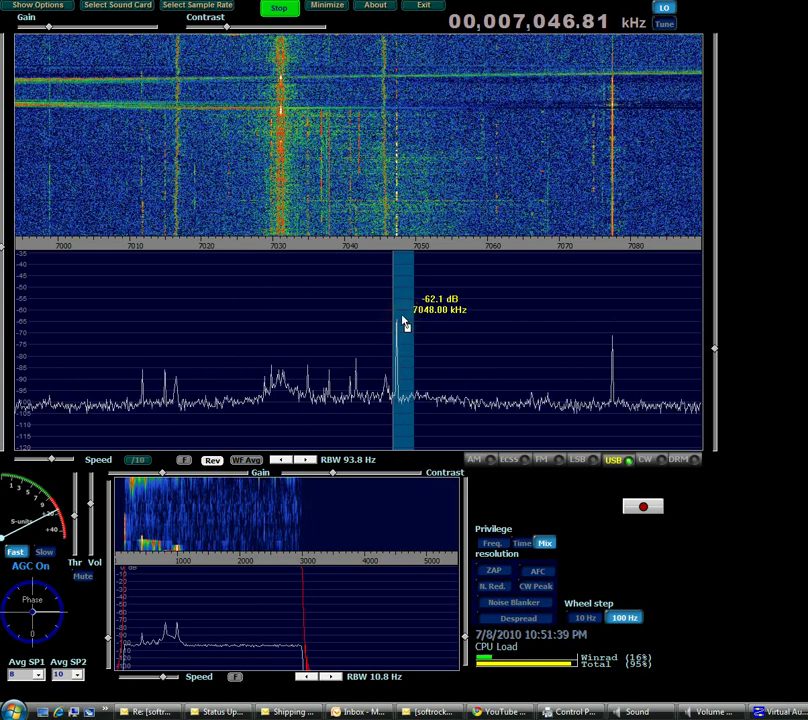
{"action": "left_click", "coordinate": [402, 321]}
{"action": "left_click", "coordinate": [402, 320]}
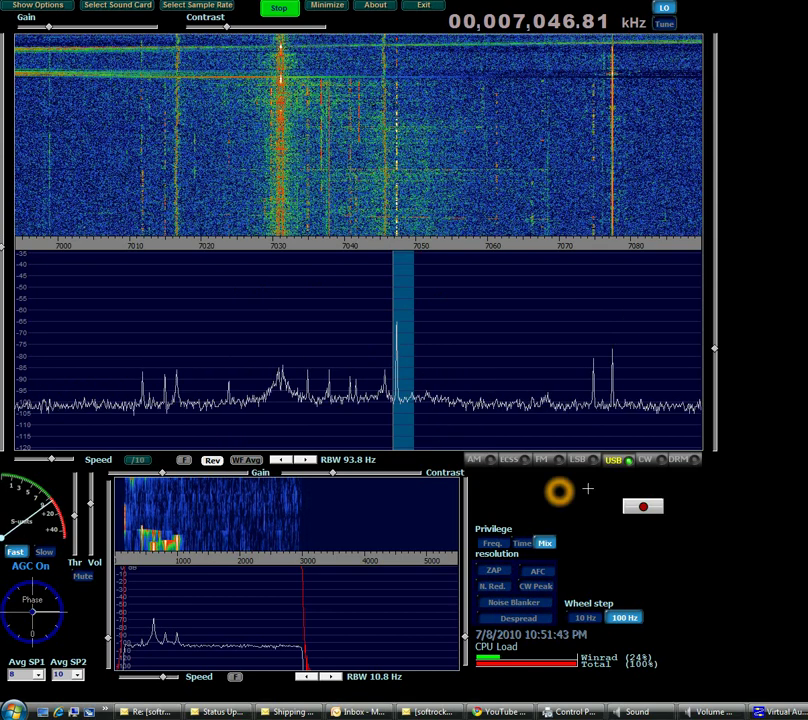
Switch the demodulation mode to CW and narrow the main spectrum's span to RBW 11.7 Hz.
{"action": "left_click", "coordinate": [649, 471]}
{"action": "left_click", "coordinate": [650, 466]}
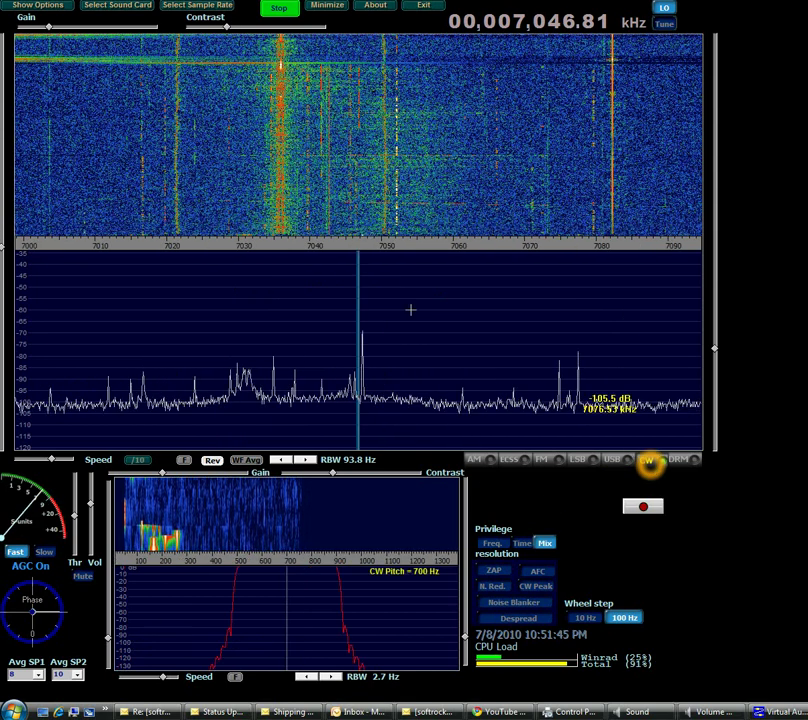
{"action": "left_click", "coordinate": [285, 285]}
{"action": "left_click", "coordinate": [302, 288]}
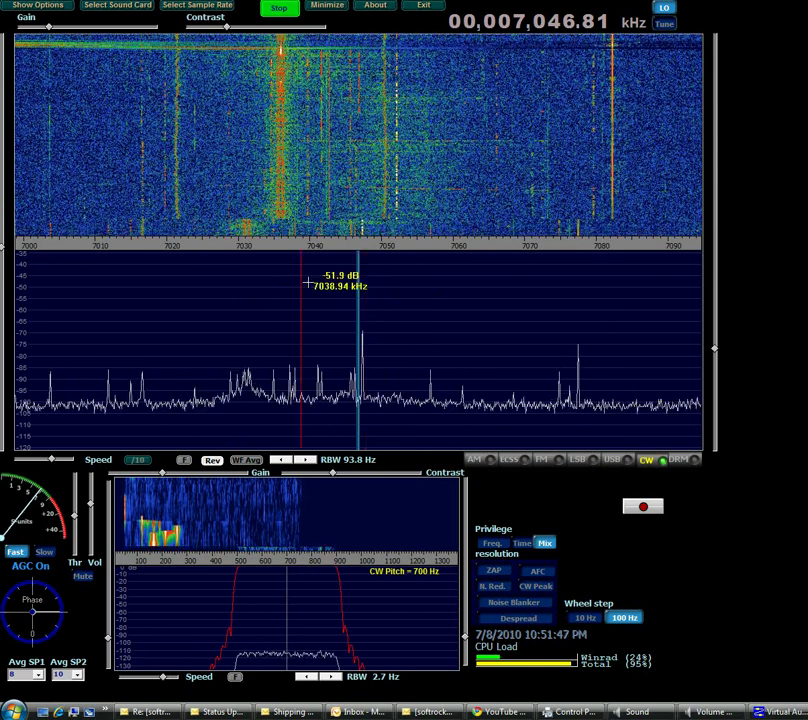
{"action": "left_click", "coordinate": [307, 461]}
{"action": "left_click", "coordinate": [307, 461]}
{"action": "left_click", "coordinate": [307, 461]}
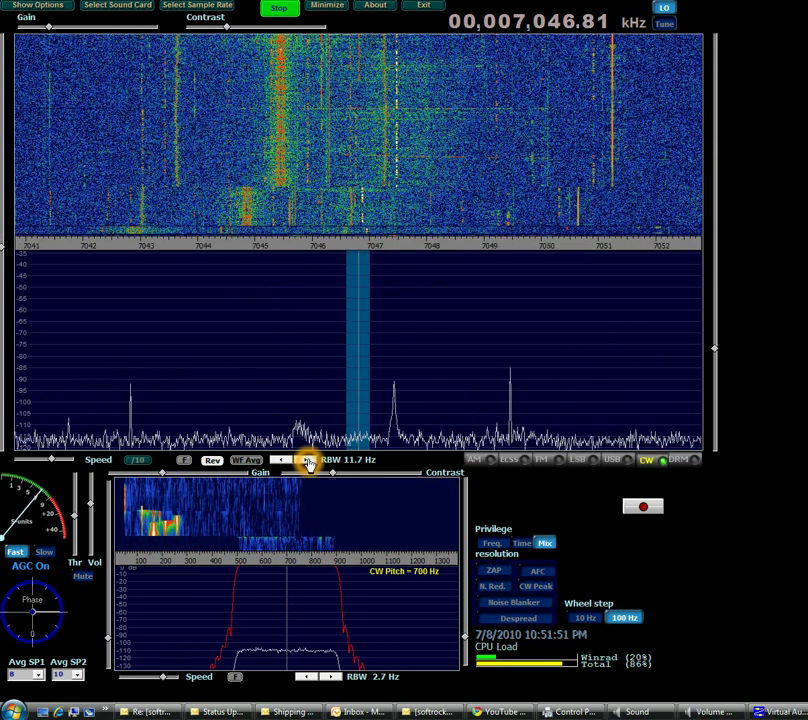
Center the CW passband on the strong signal at 7,047.44 kHz.
{"action": "left_click", "coordinate": [357, 359]}
{"action": "left_click", "coordinate": [390, 373]}
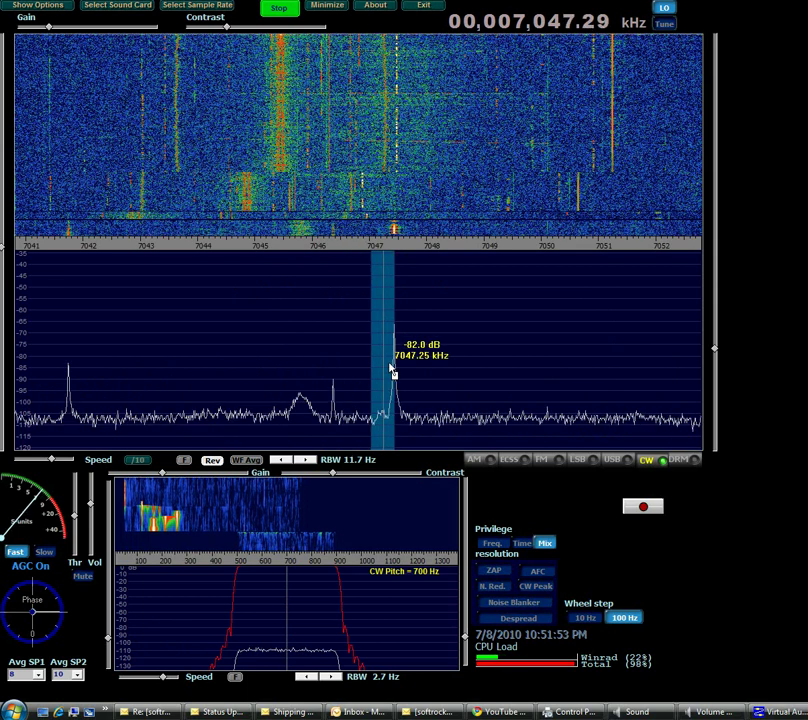
{"action": "left_click", "coordinate": [393, 368]}
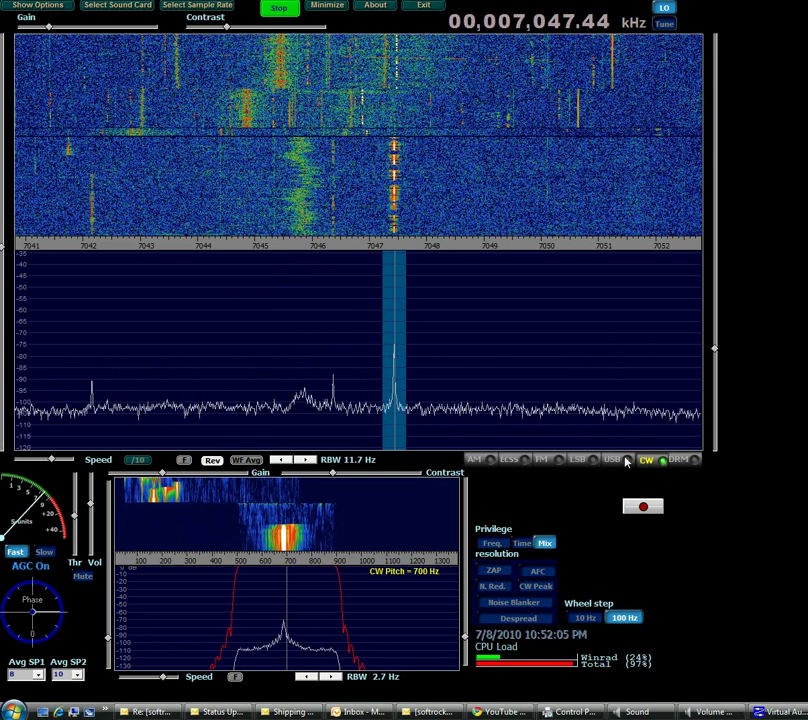
Switch back to USB and shift the passband over the CW signal, tuning to 7,046.66 kHz.
{"action": "left_click", "coordinate": [614, 460]}
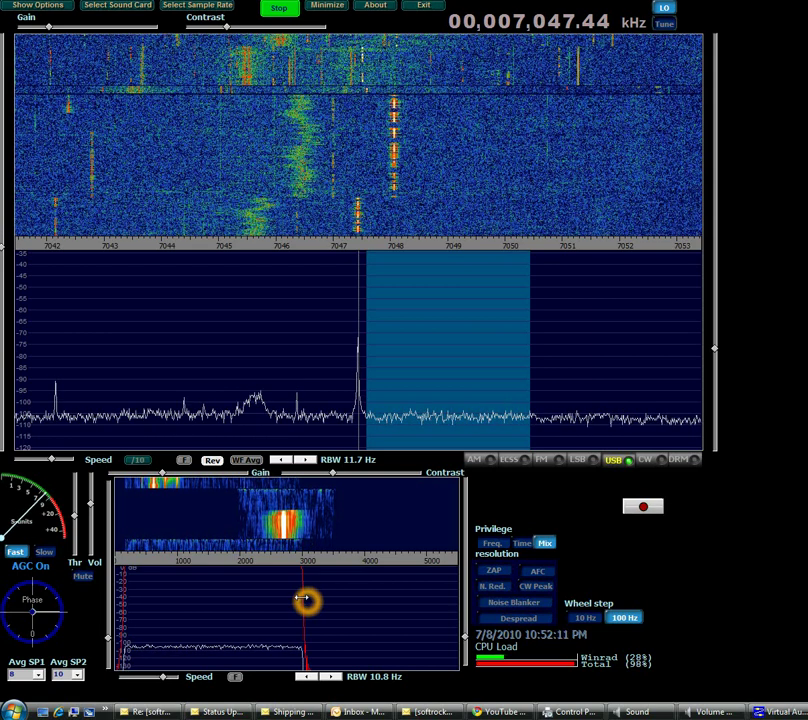
{"action": "left_click_drag", "start_coordinate": [451, 362], "coordinate": [407, 361]}
{"action": "left_click", "coordinate": [296, 613]}
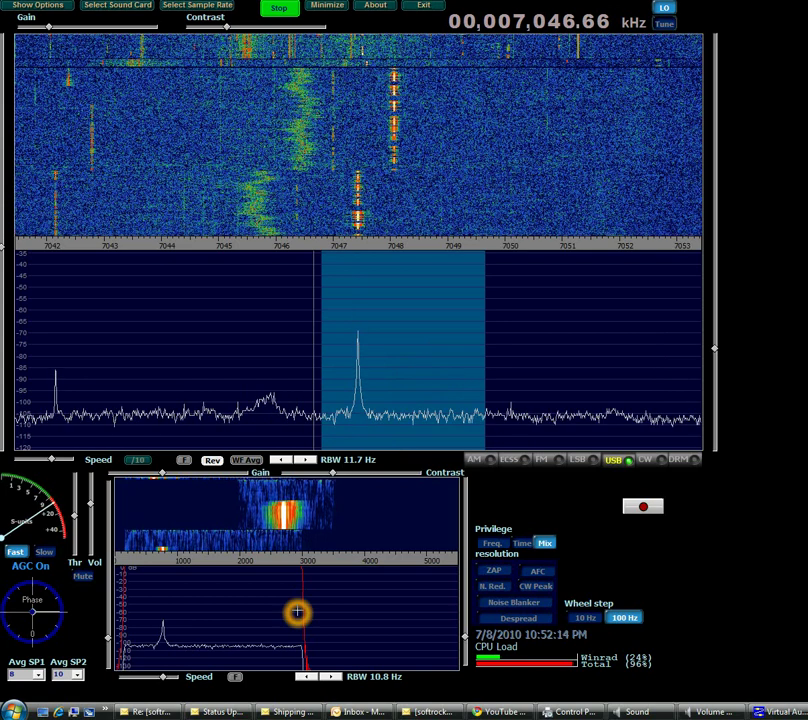
Narrow the USB audio filter to about 400–1,000 Hz around the signal's peak, and stop reception.
{"action": "left_click_drag", "start_coordinate": [300, 598], "coordinate": [203, 608]}
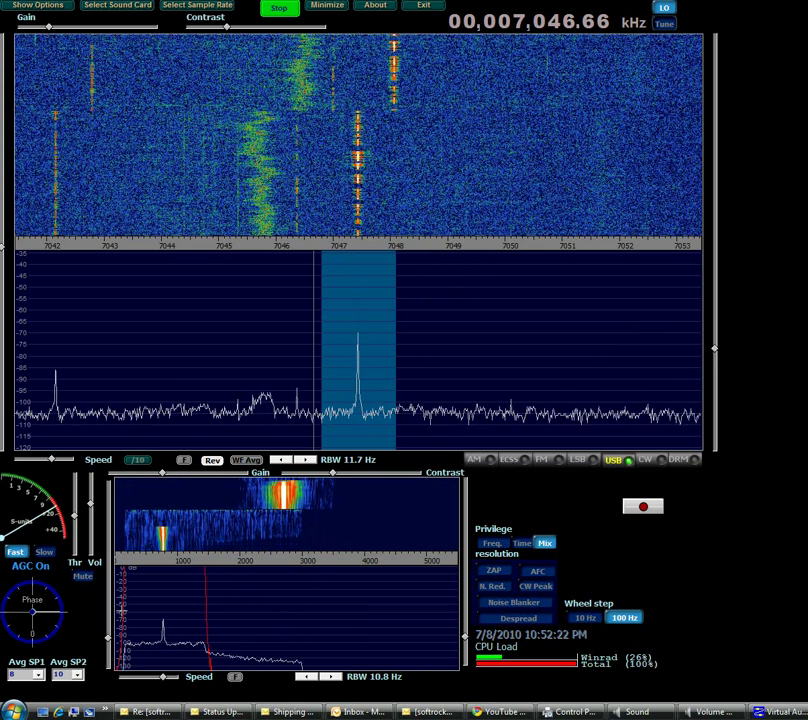
{"action": "left_click_drag", "start_coordinate": [123, 610], "coordinate": [148, 616]}
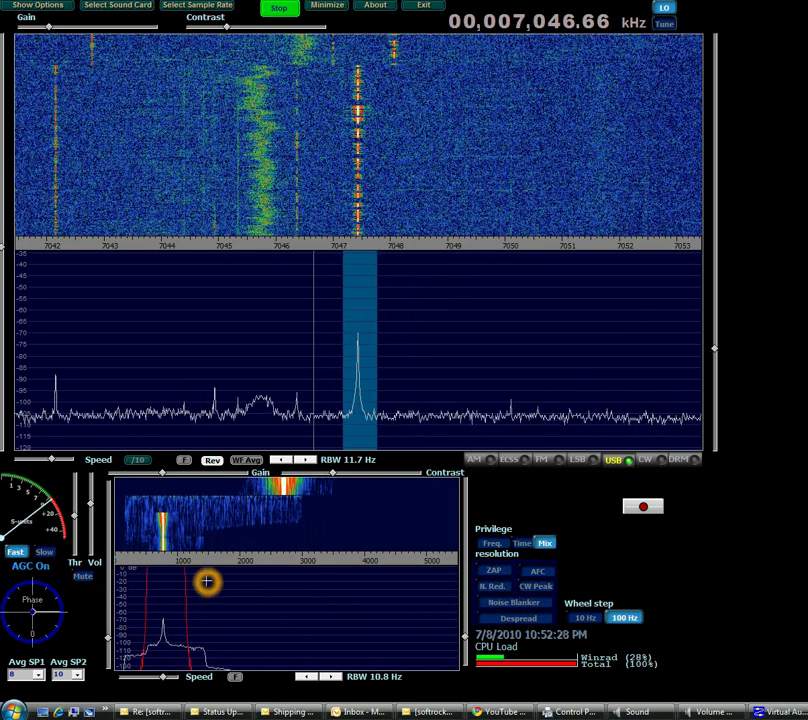
{"action": "left_click", "coordinate": [210, 584]}
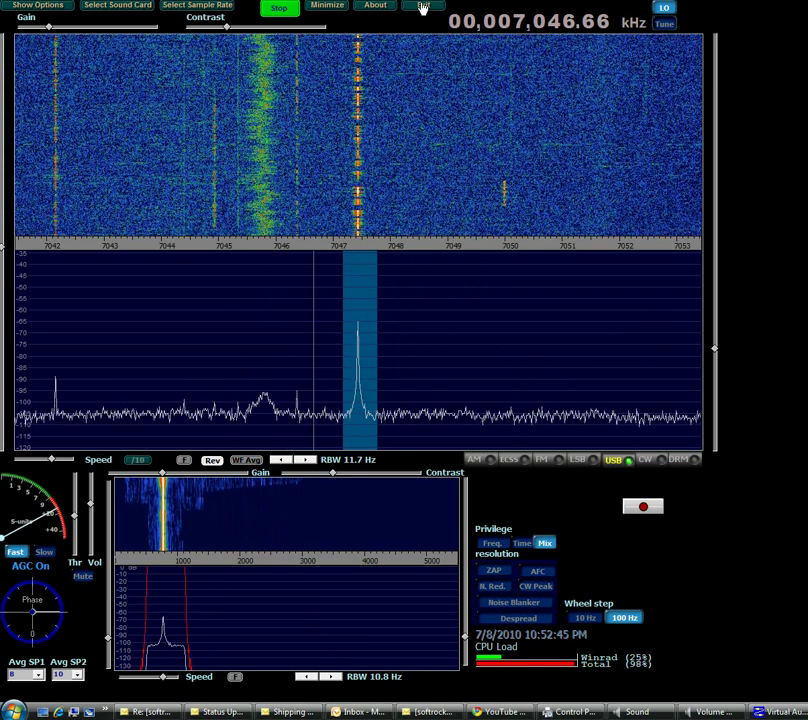
{"action": "left_click", "coordinate": [284, 10]}
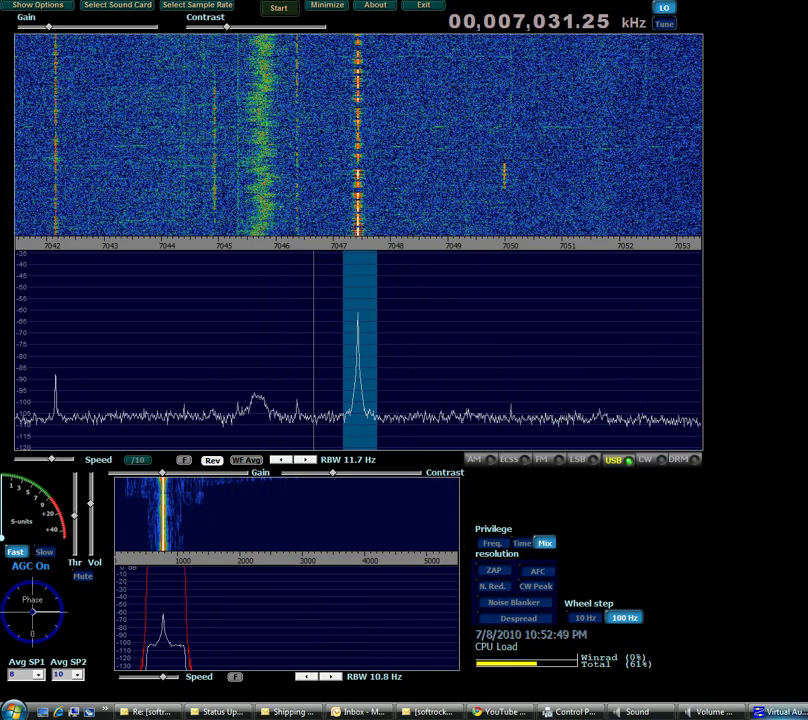